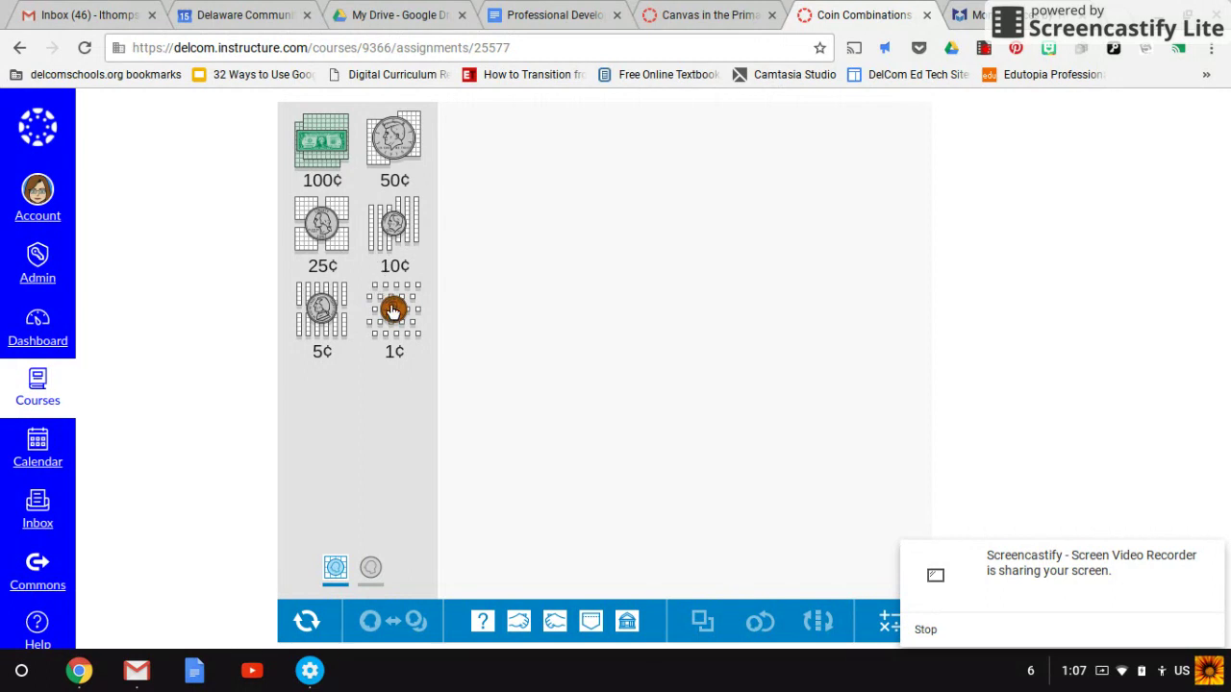
Step: Place a penny, a nickel and a quarter from the coin palette onto the embedded workspace
drag(393, 309, 658, 378)
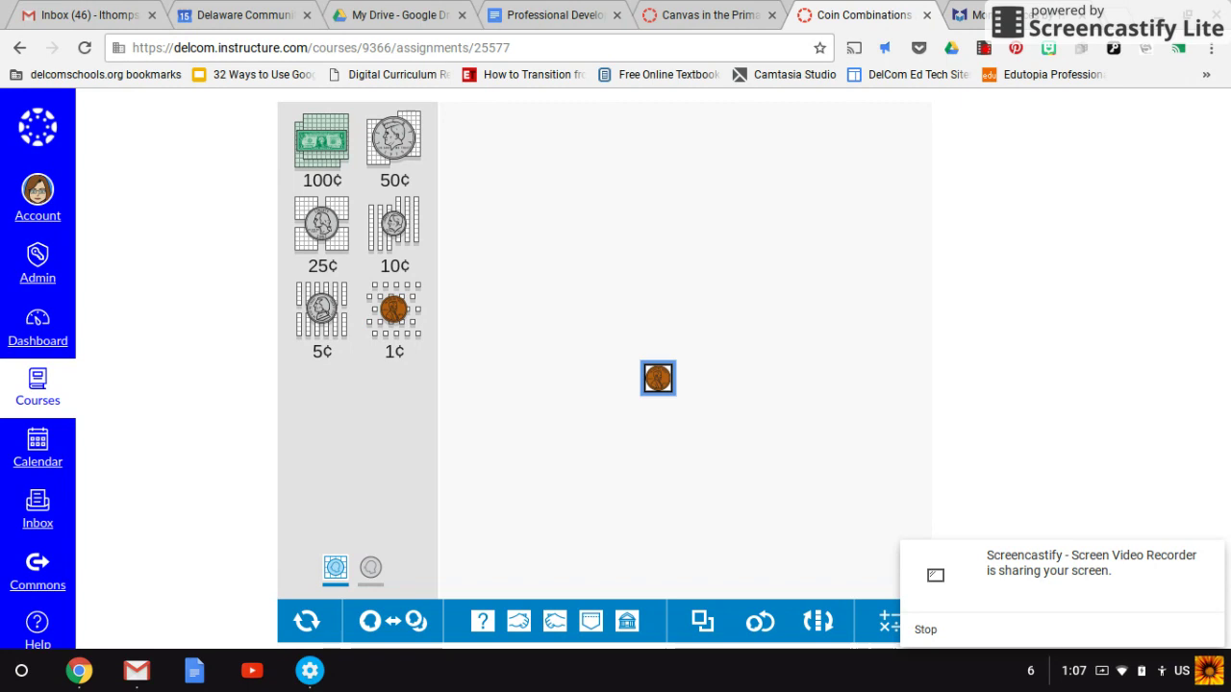
drag(321, 308, 622, 267)
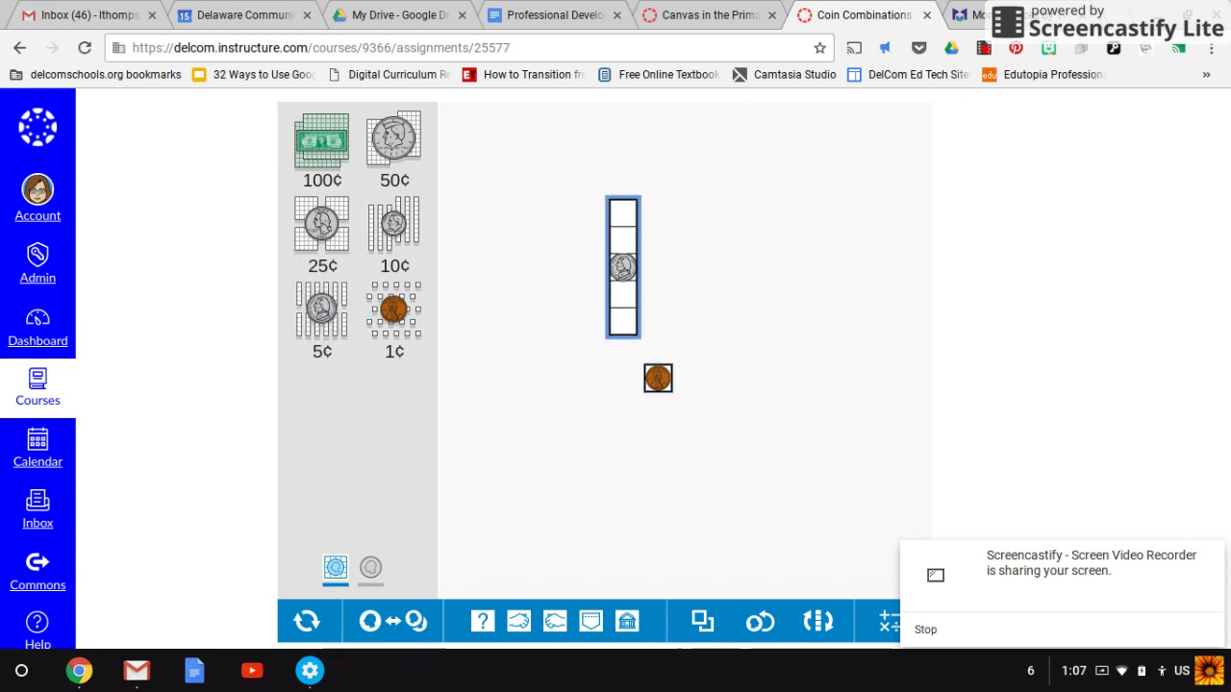
drag(321, 223, 829, 318)
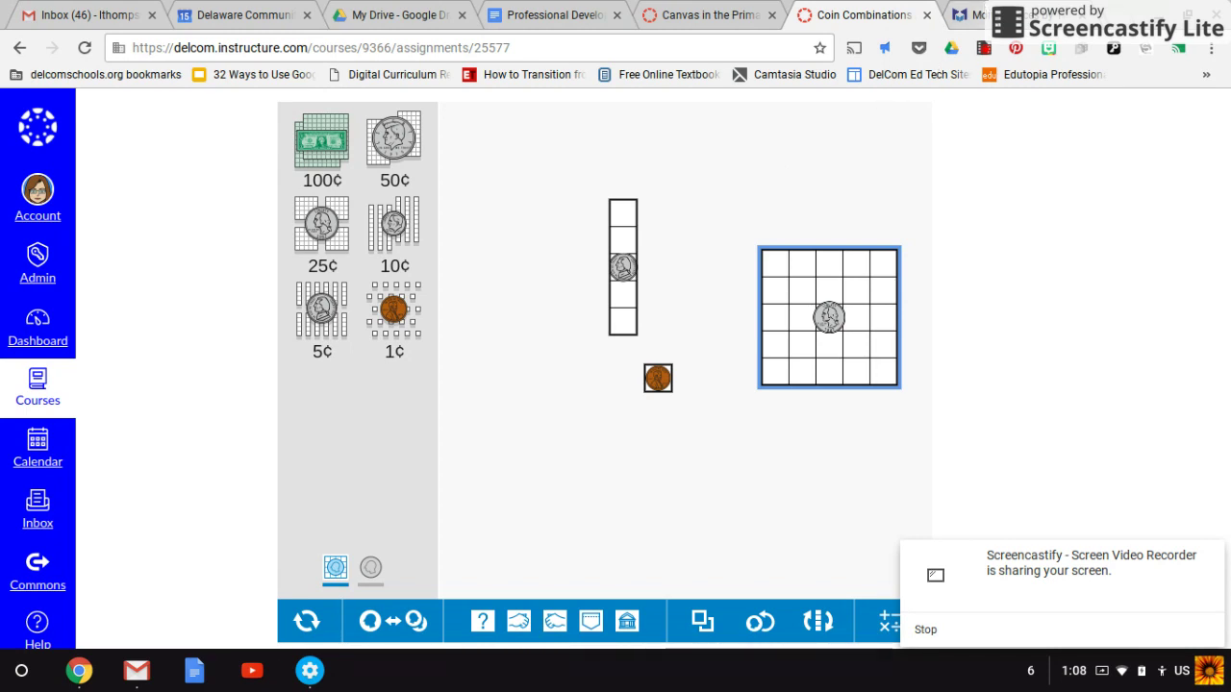
Step: Switch to the Money Pieces web app and copy its web address
click(971, 16)
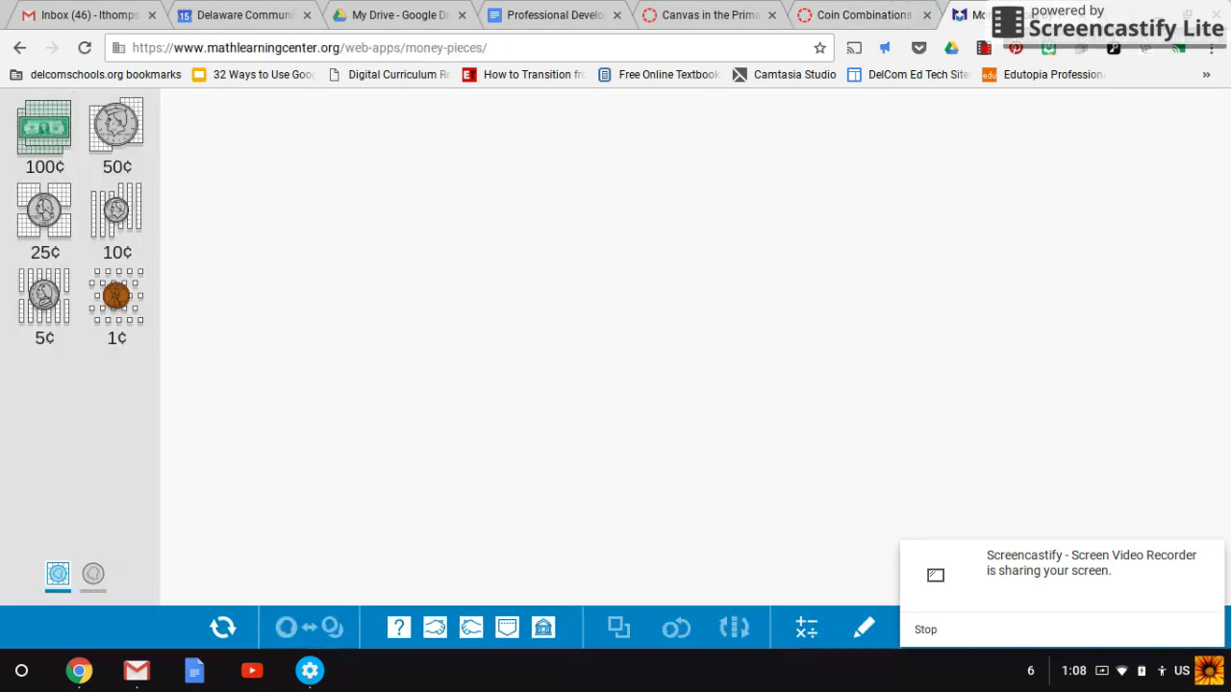
click(723, 46)
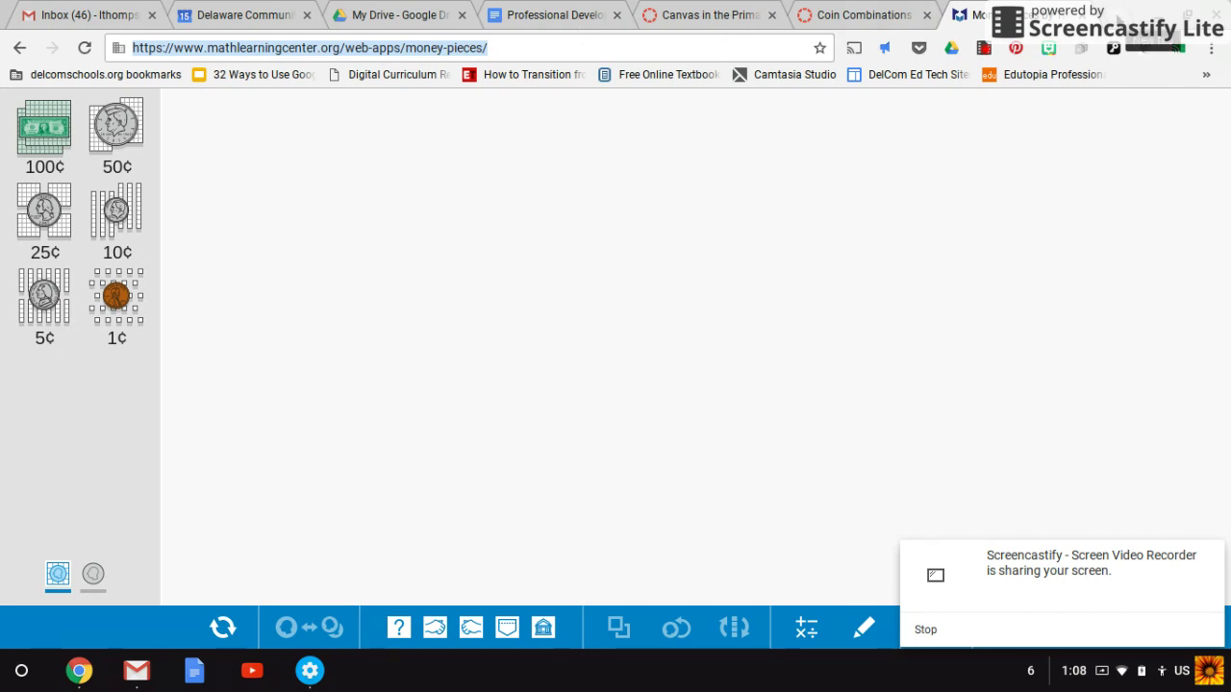
Step: Search the web for "iframe generator" in a new browser tab and open the iframe-generator.com result
click(1120, 21)
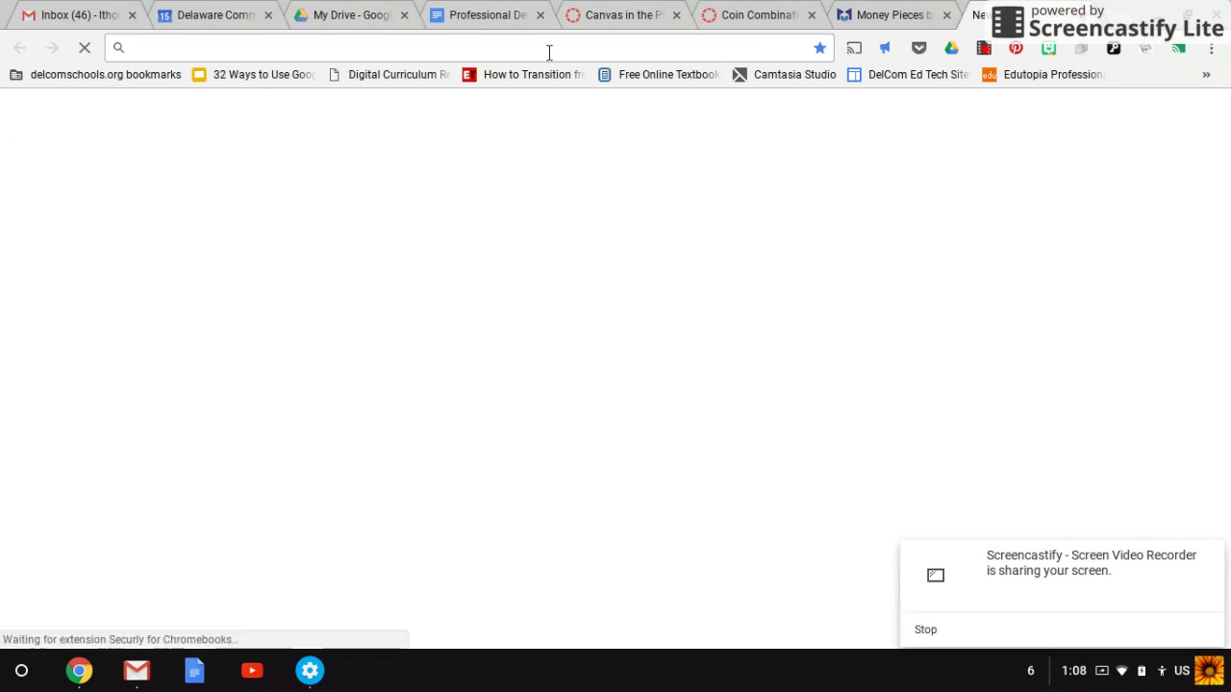
text(ifra)
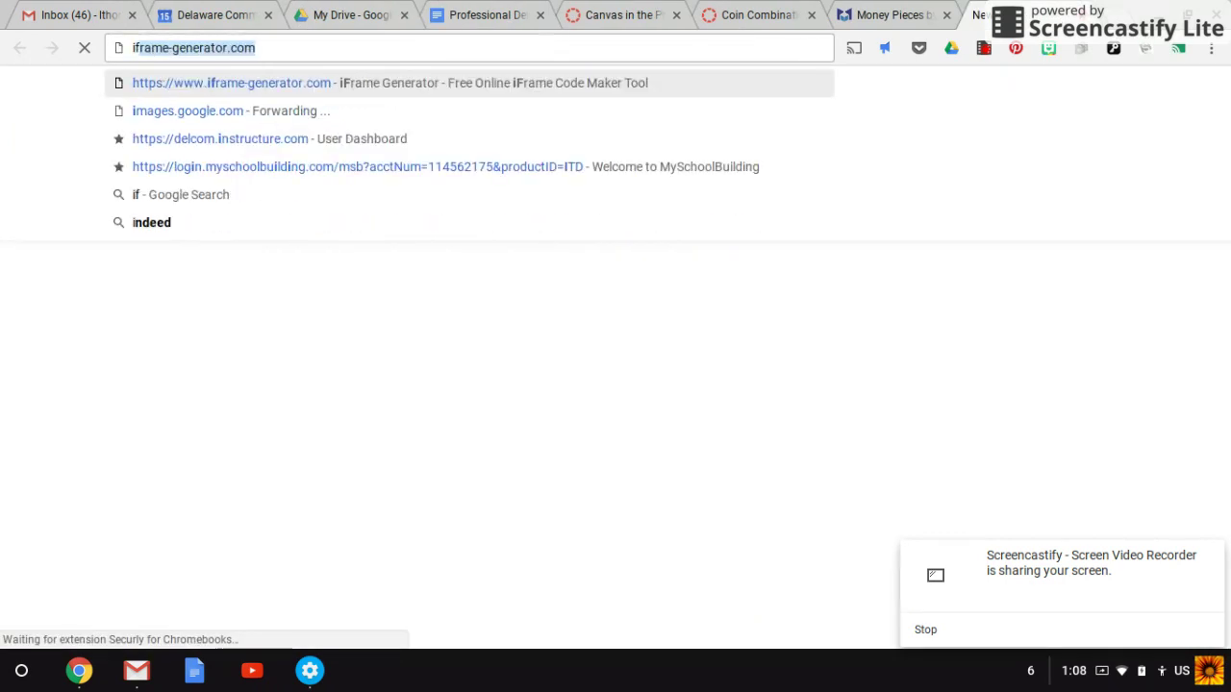
text(me)
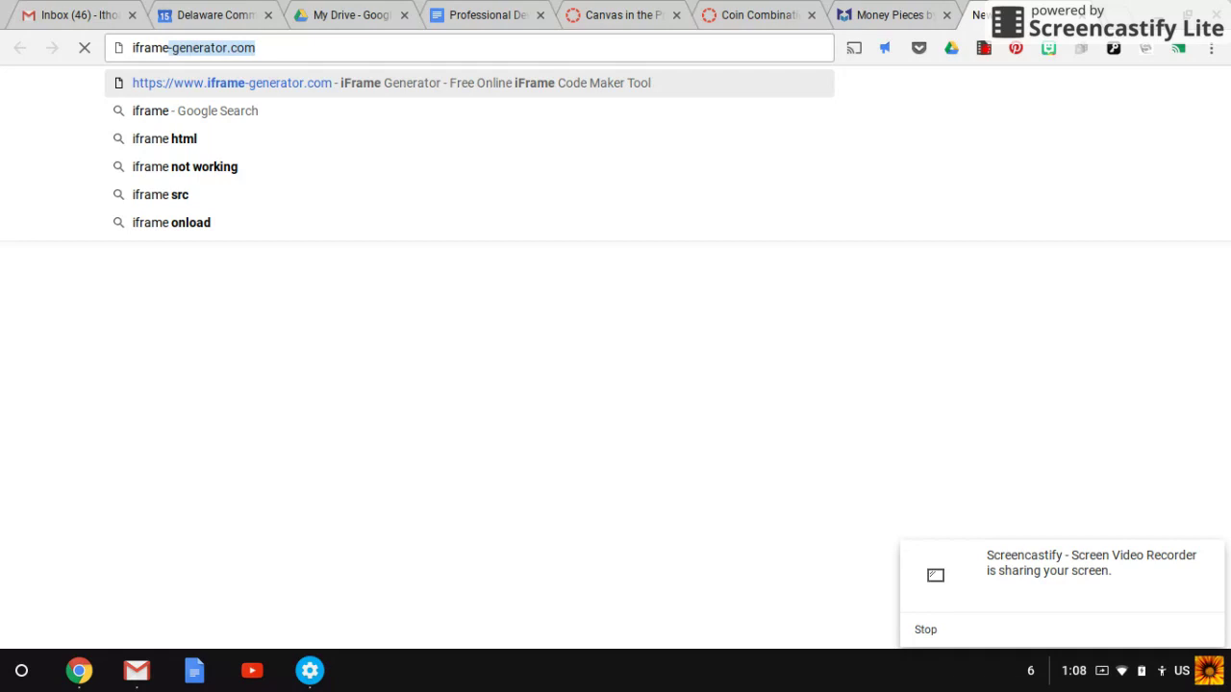
text( generator)
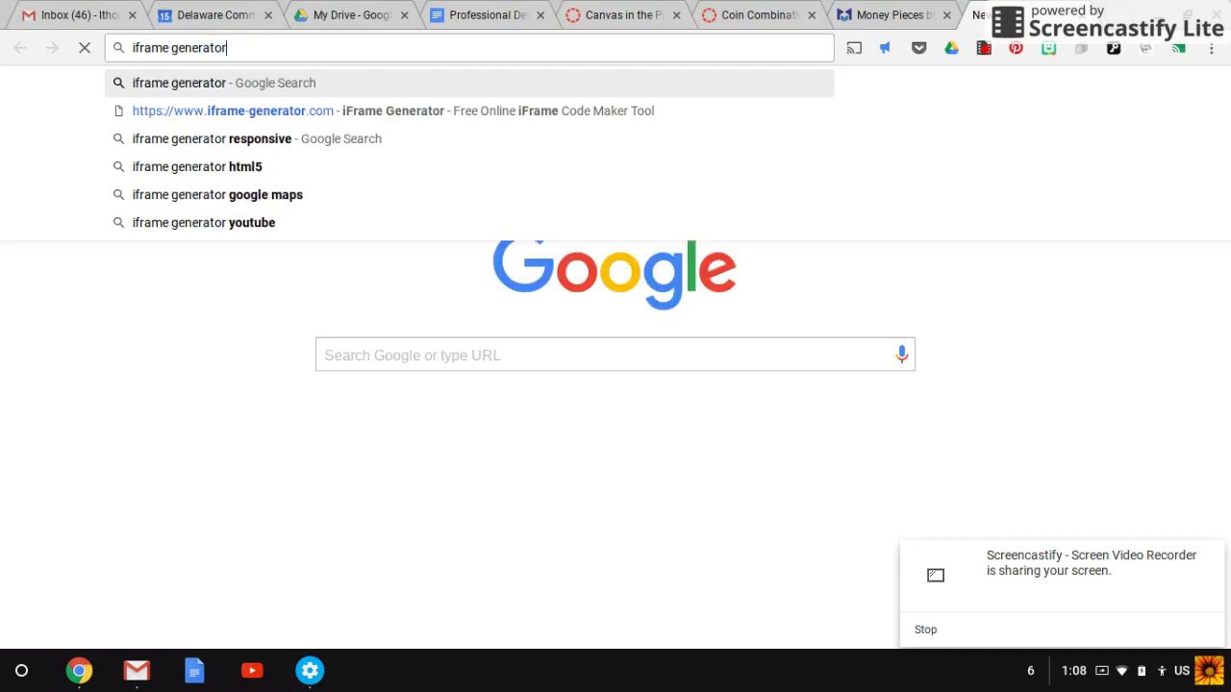
key(Return)
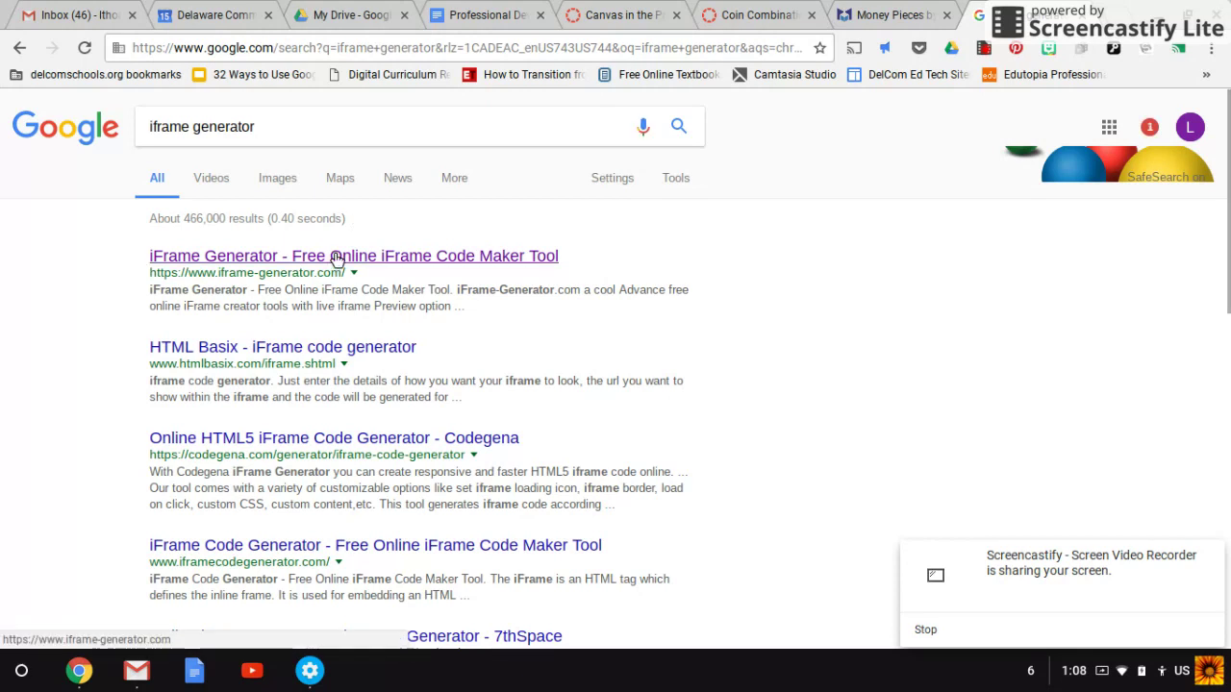
click(336, 258)
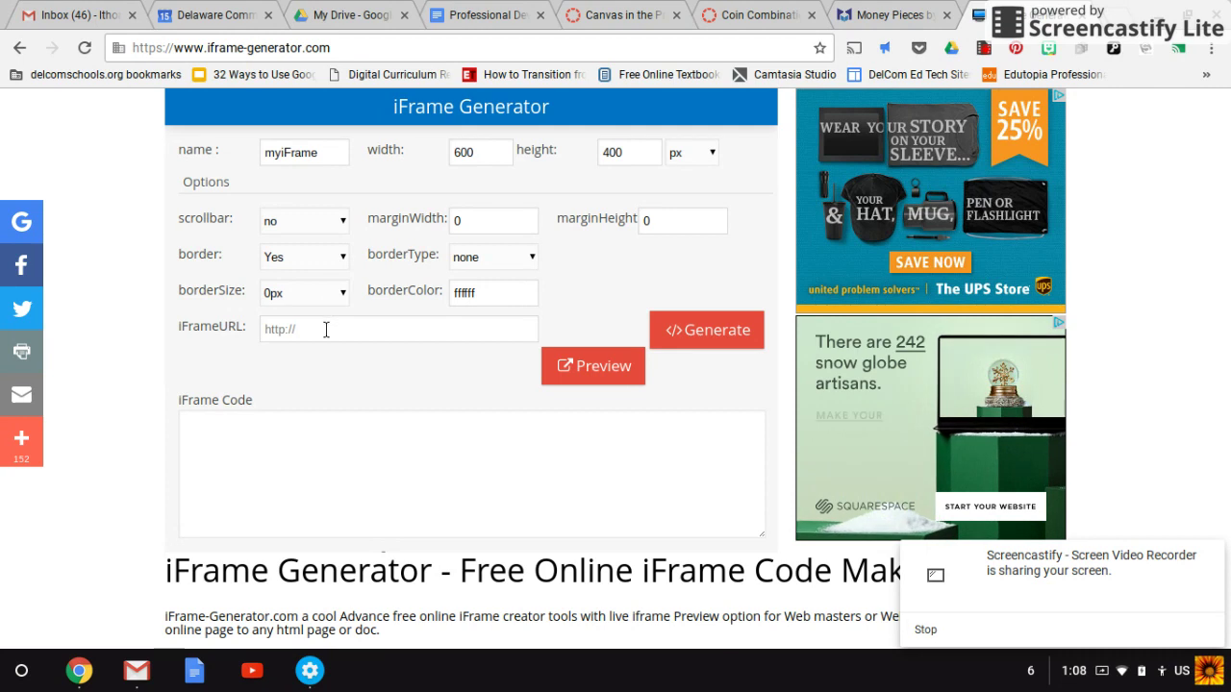
Step: Enter the copied Money Pieces address as the iFrame URL and preview the frame
click(189, 328)
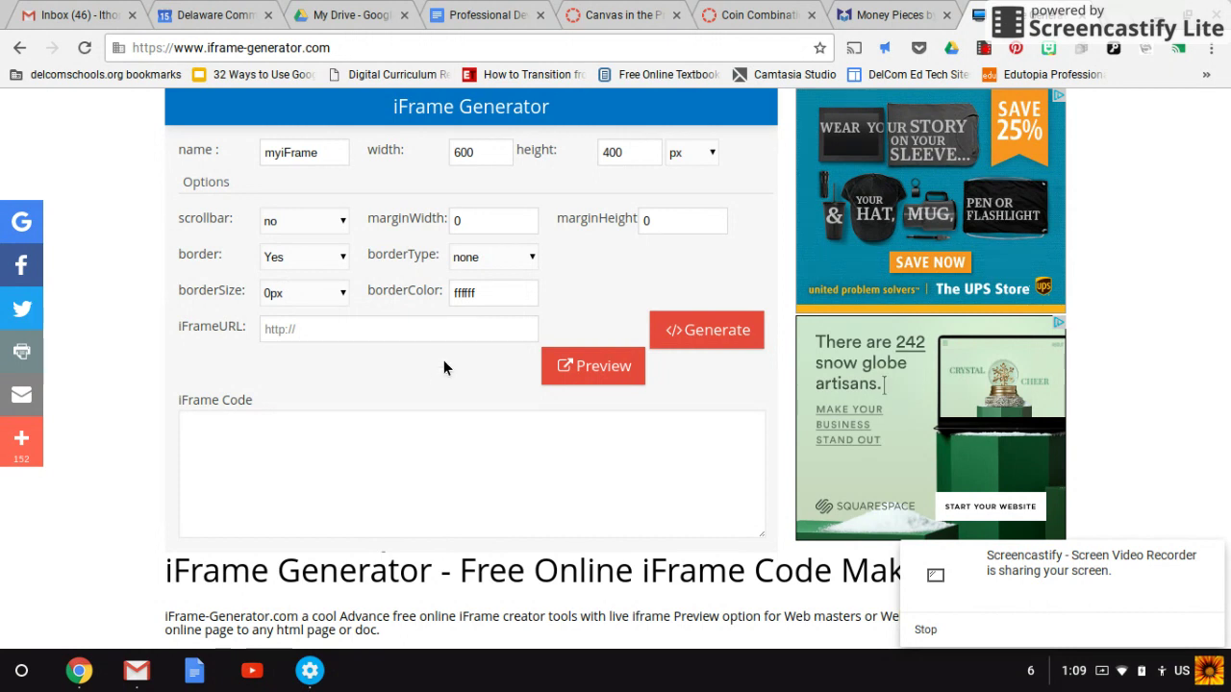
key(ctrl+v)
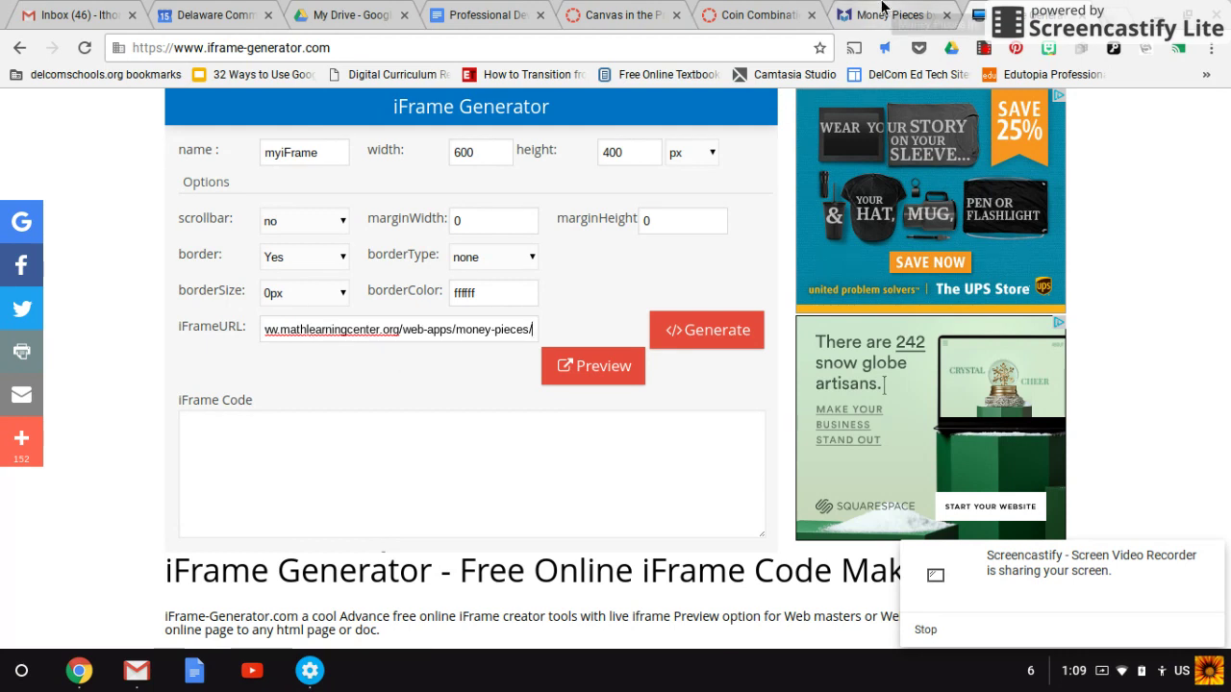
click(880, 14)
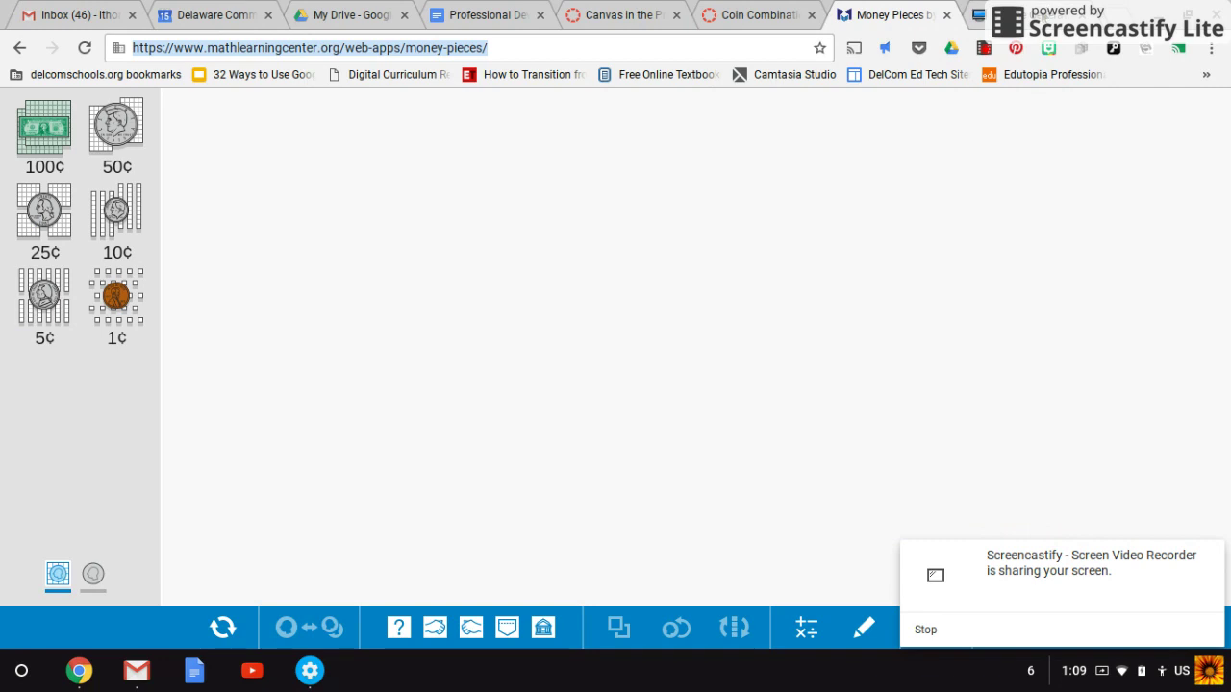
click(1044, 15)
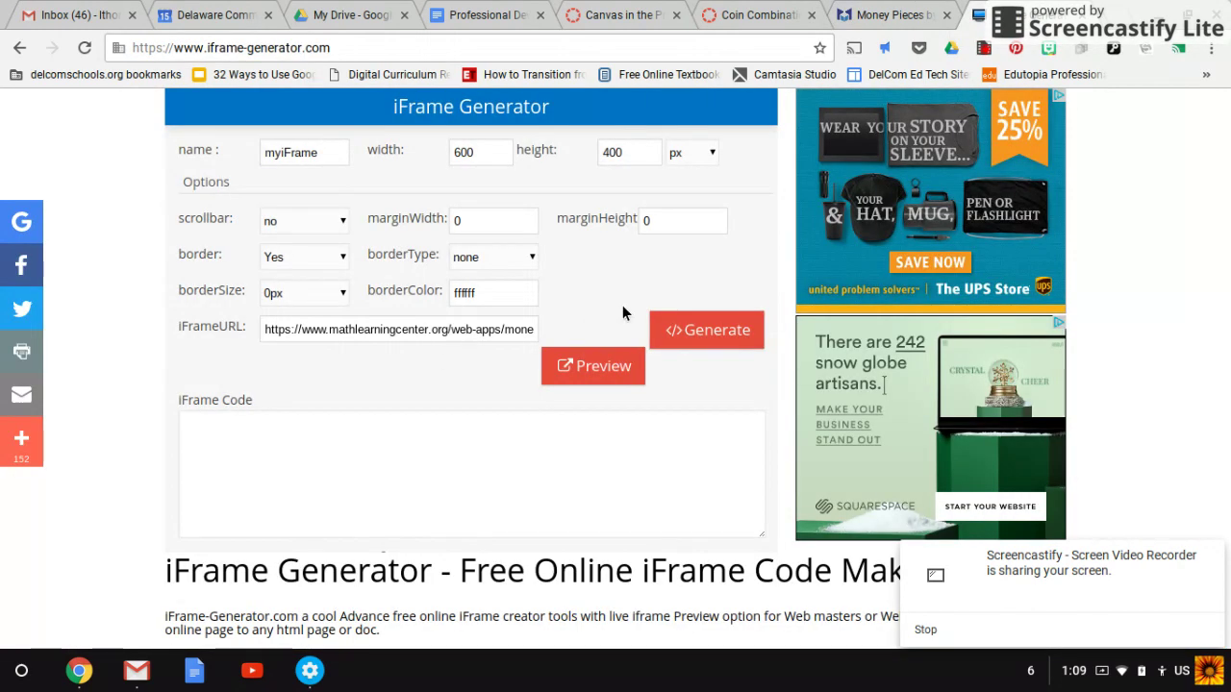
click(617, 368)
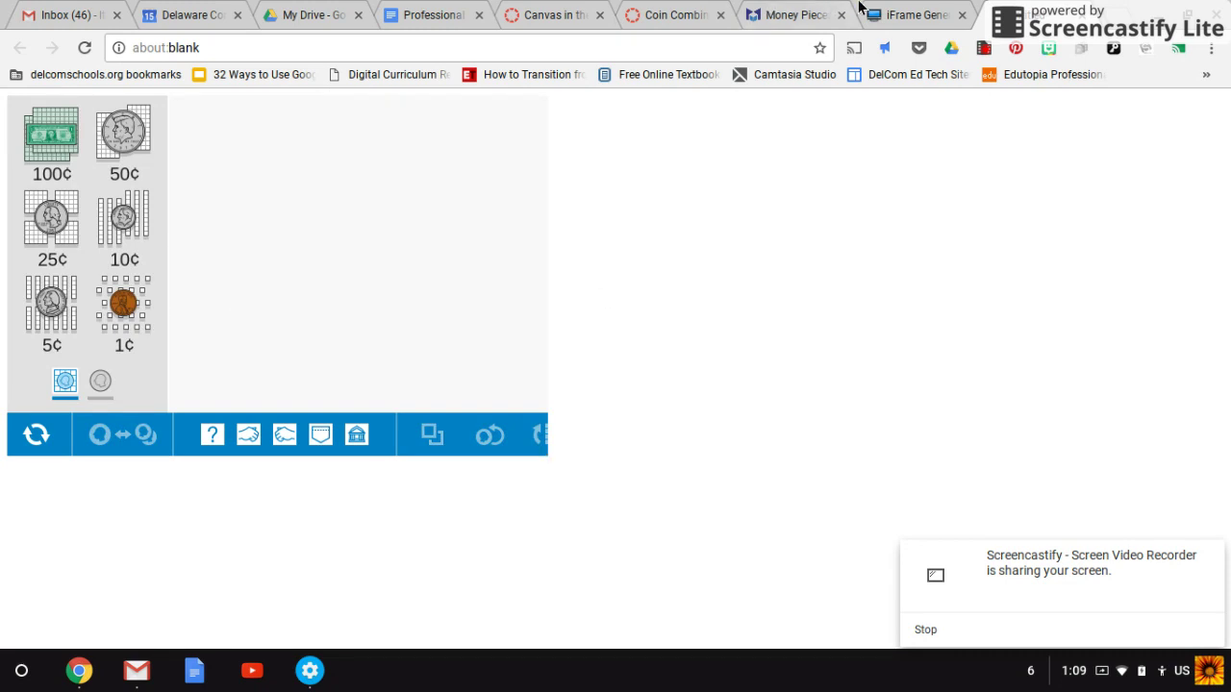
click(890, 15)
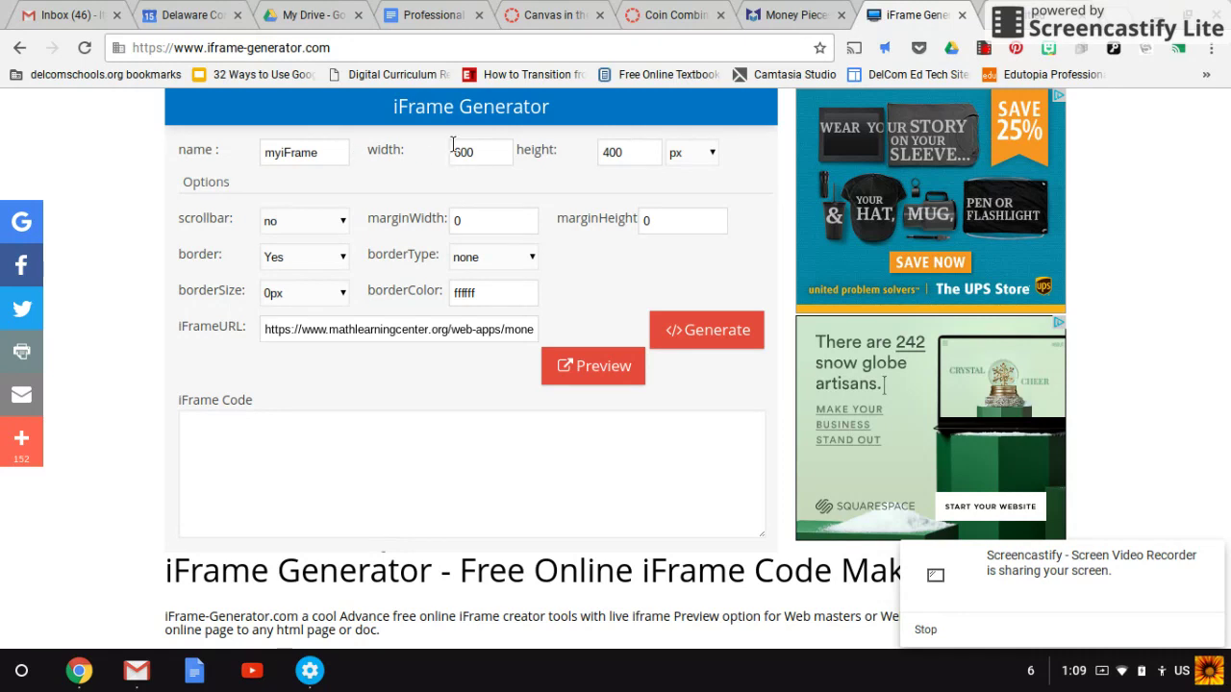
Step: Set the iframe's width to 950 px and height to 600 px, and preview the resized frame
drag(475, 151, 446, 159)
text(9)
text(50)
text(6)
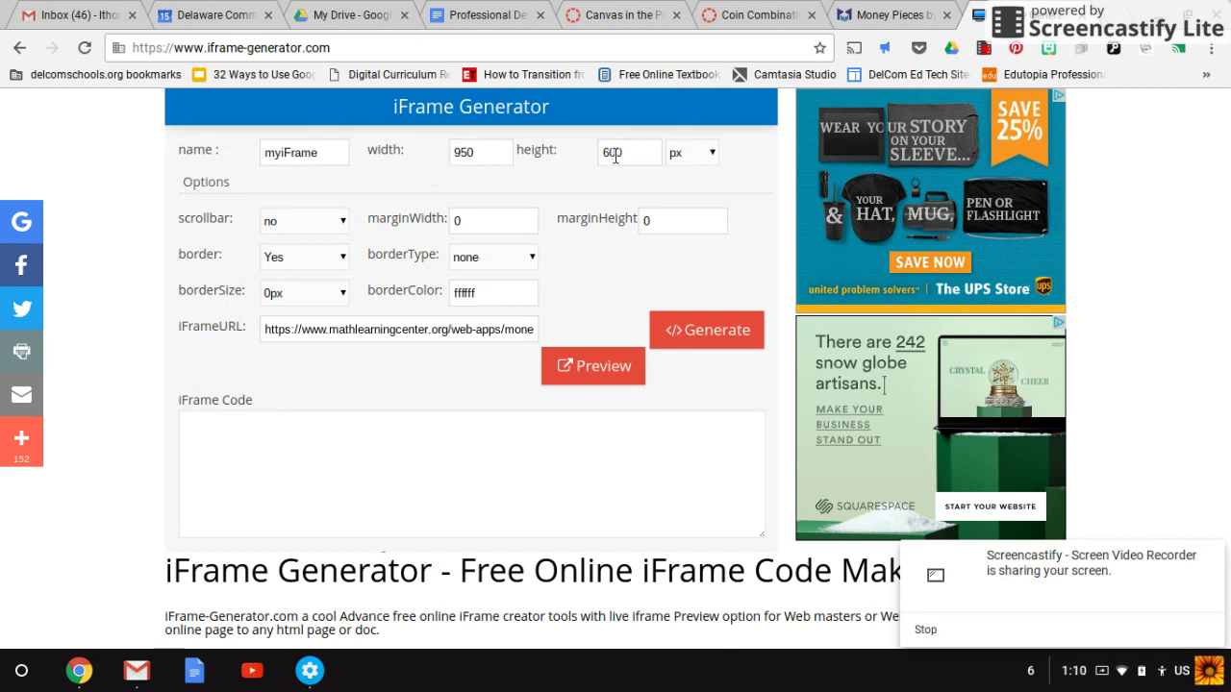
click(625, 375)
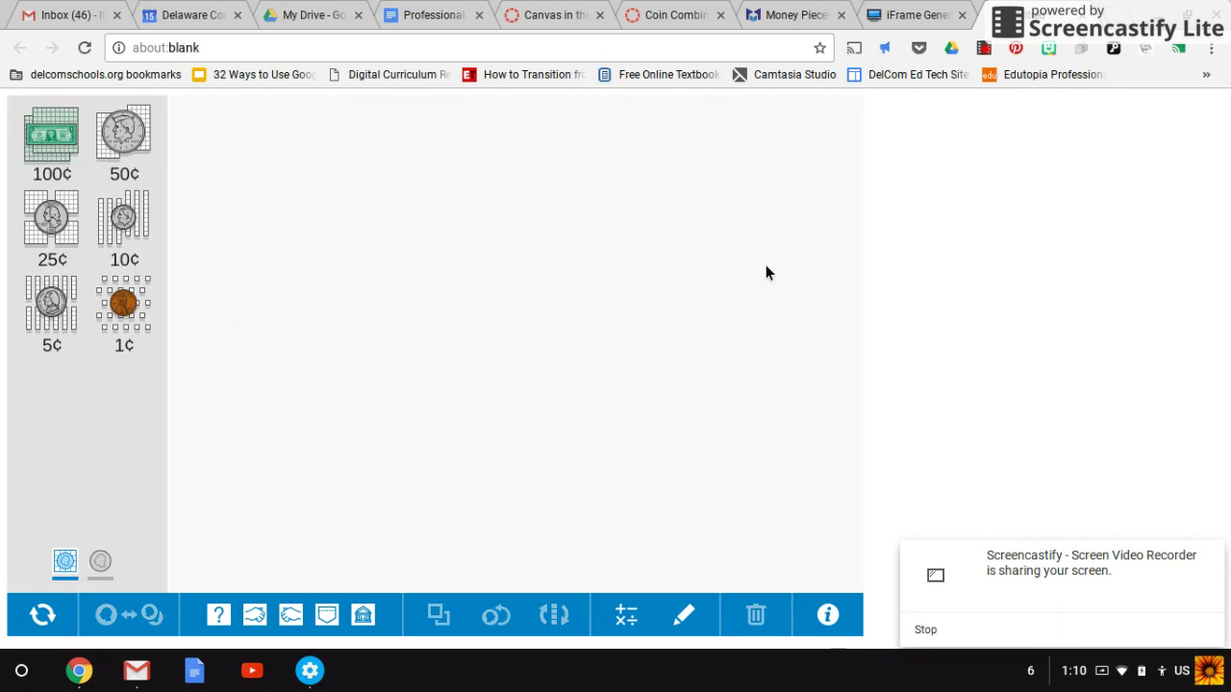
click(899, 15)
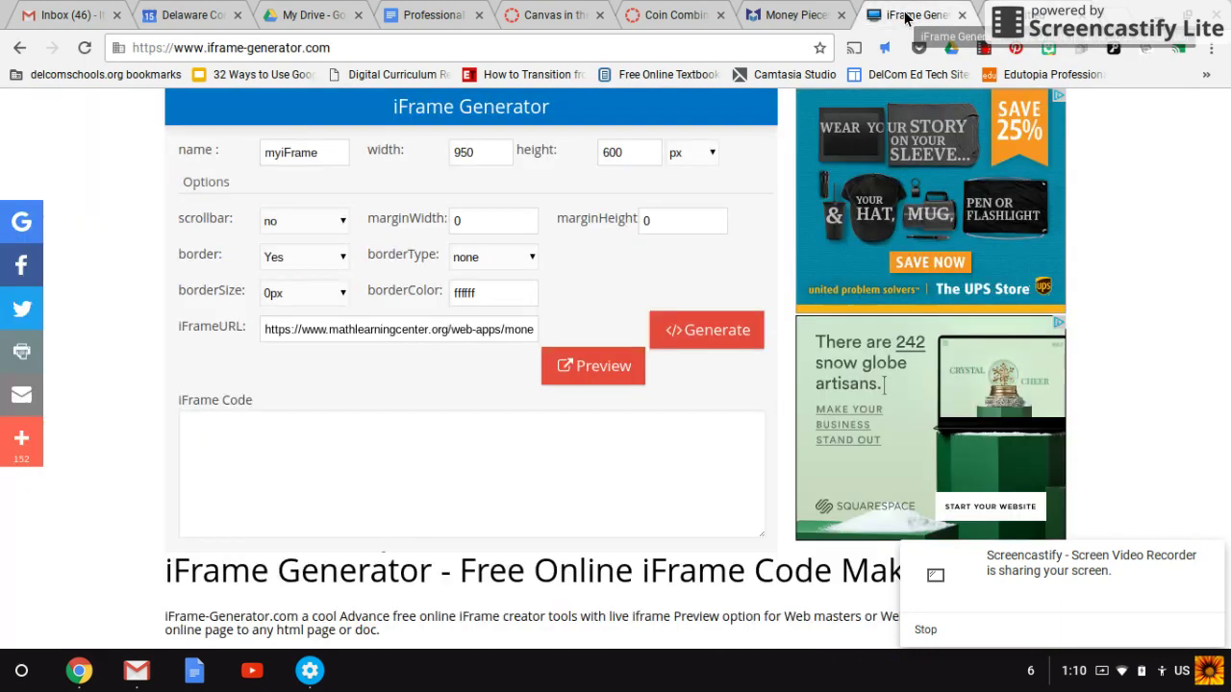
Step: Generate the iframe code and copy all of it
click(702, 332)
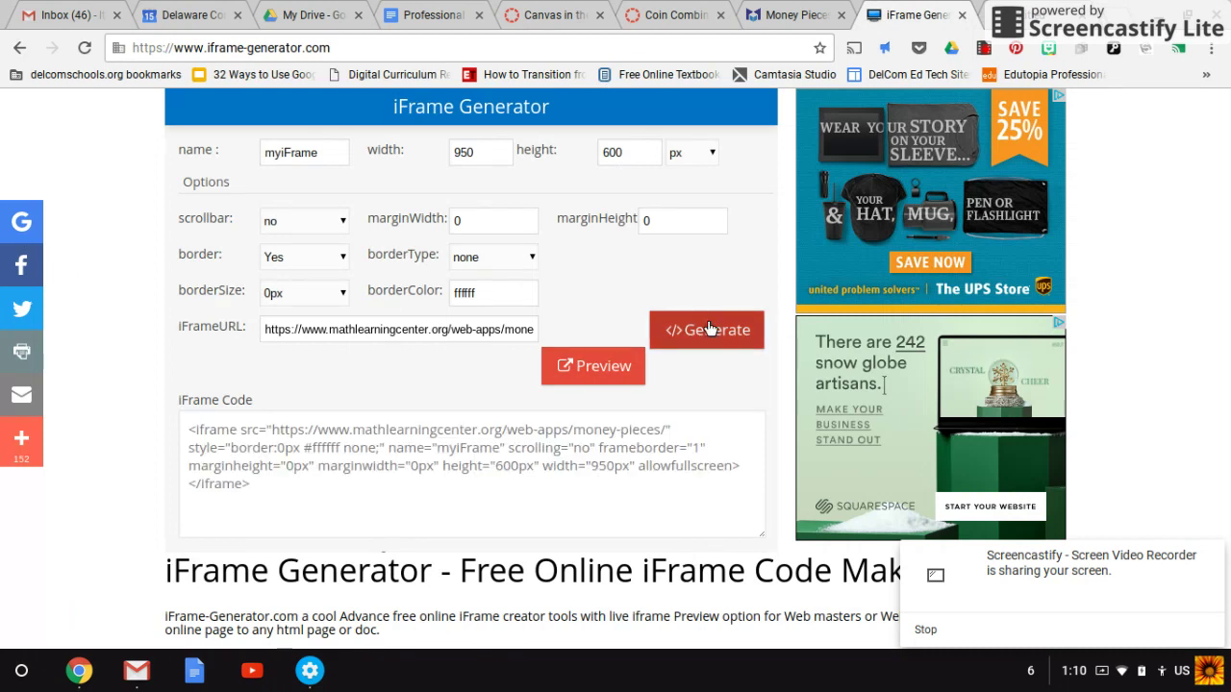
key(ctrl+a)
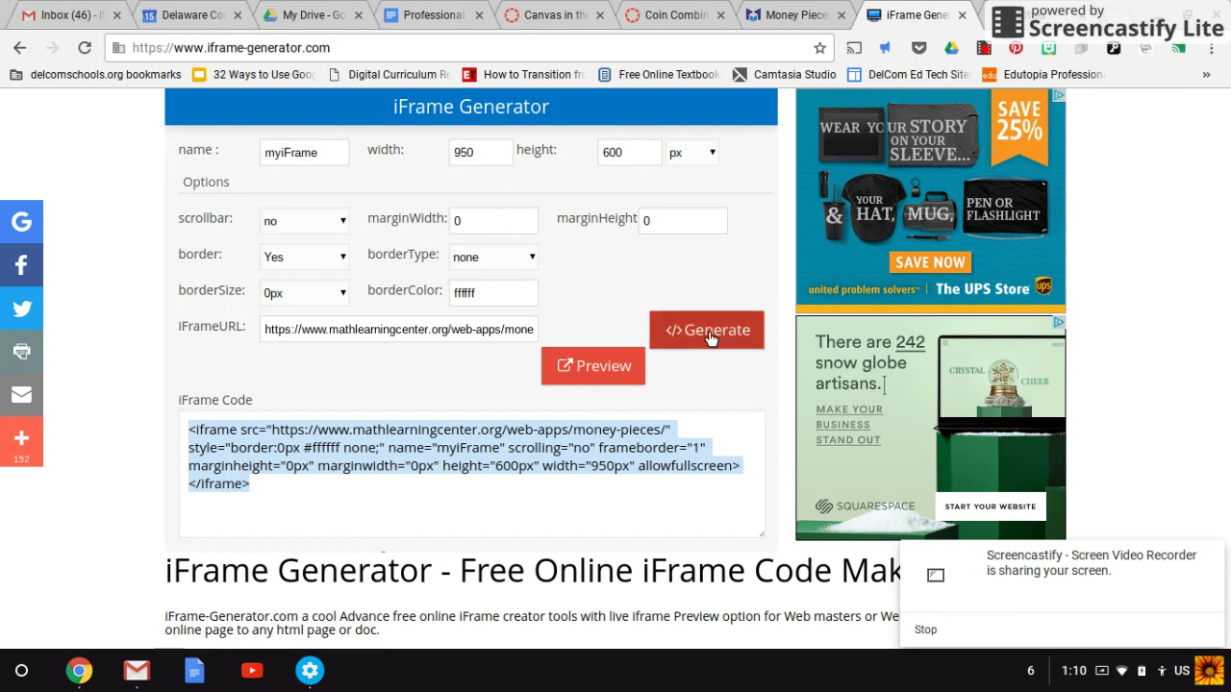
click(544, 463)
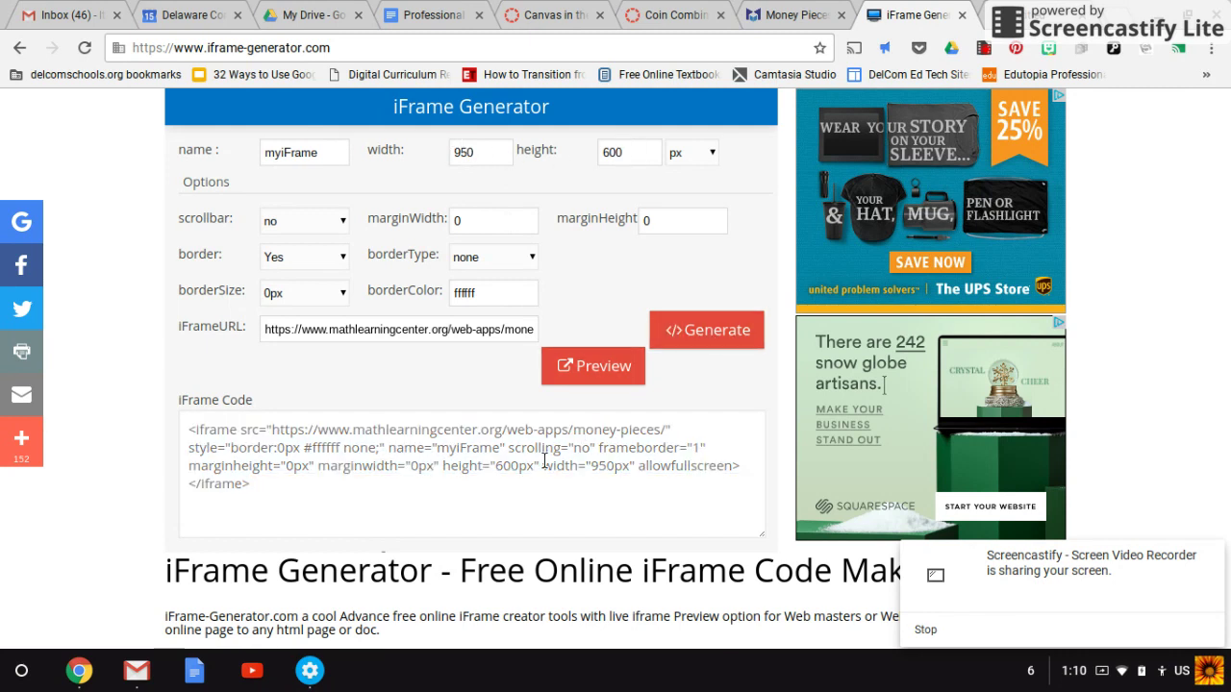
key(ctrl+a)
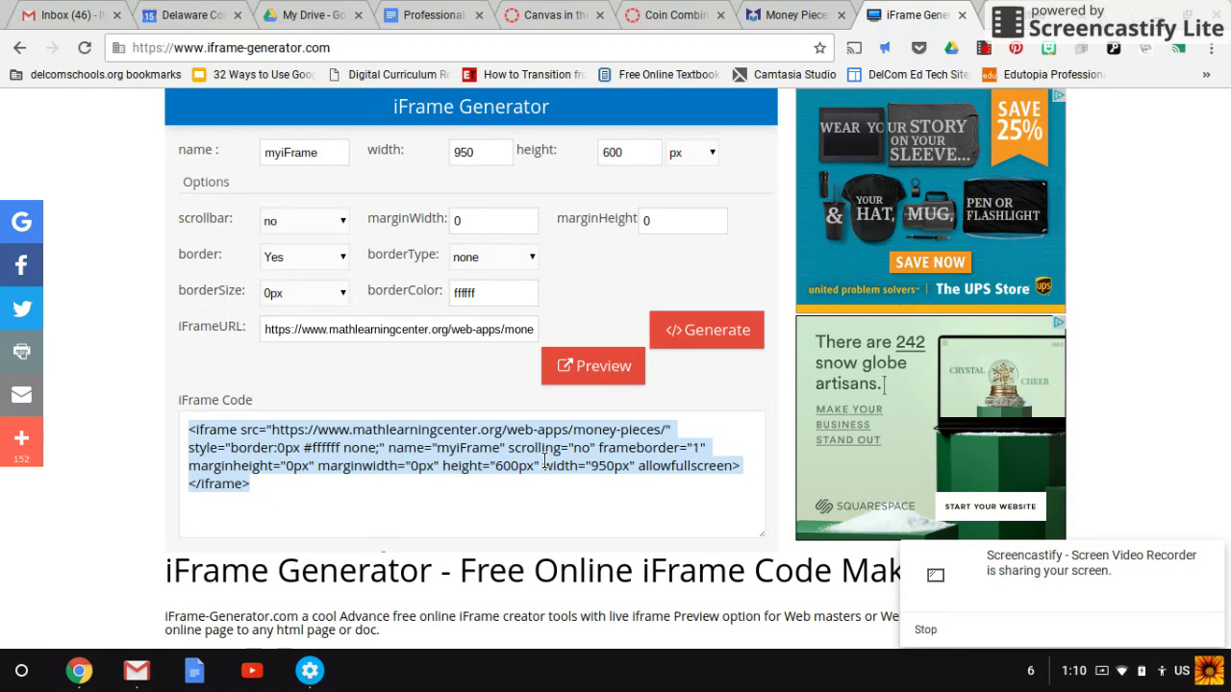
Step: Switch to the new Canvas page in the Primary Canvas course and title it "Coin Counting"
click(532, 14)
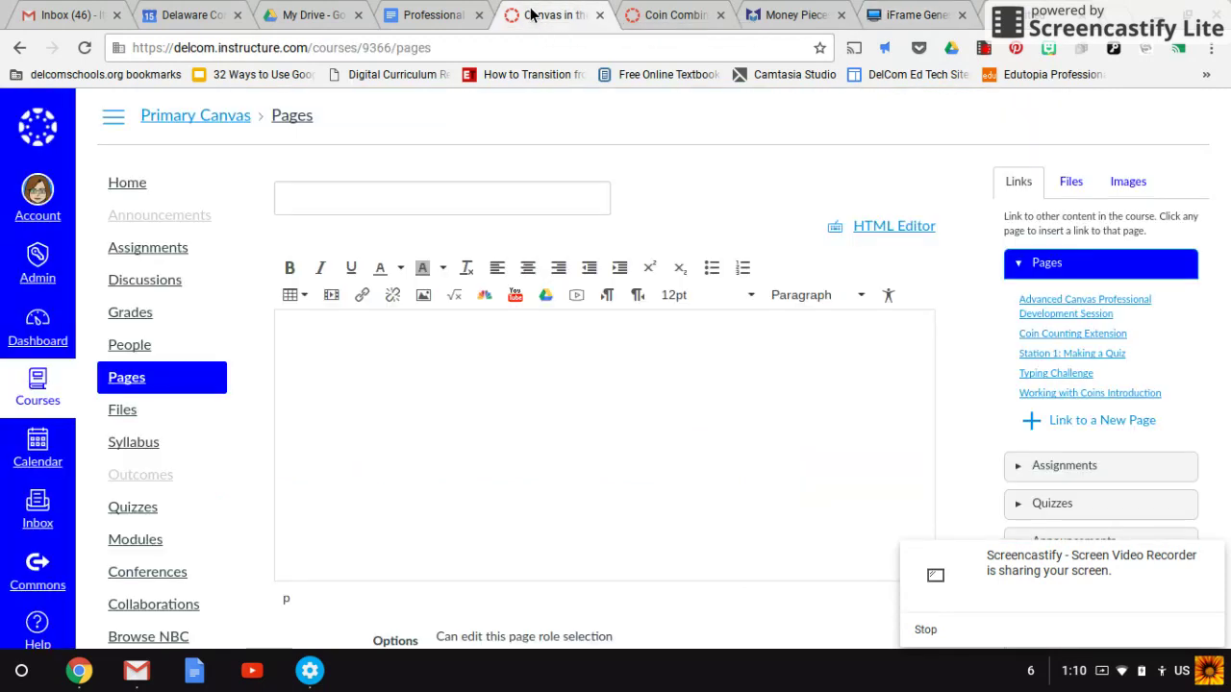
click(470, 204)
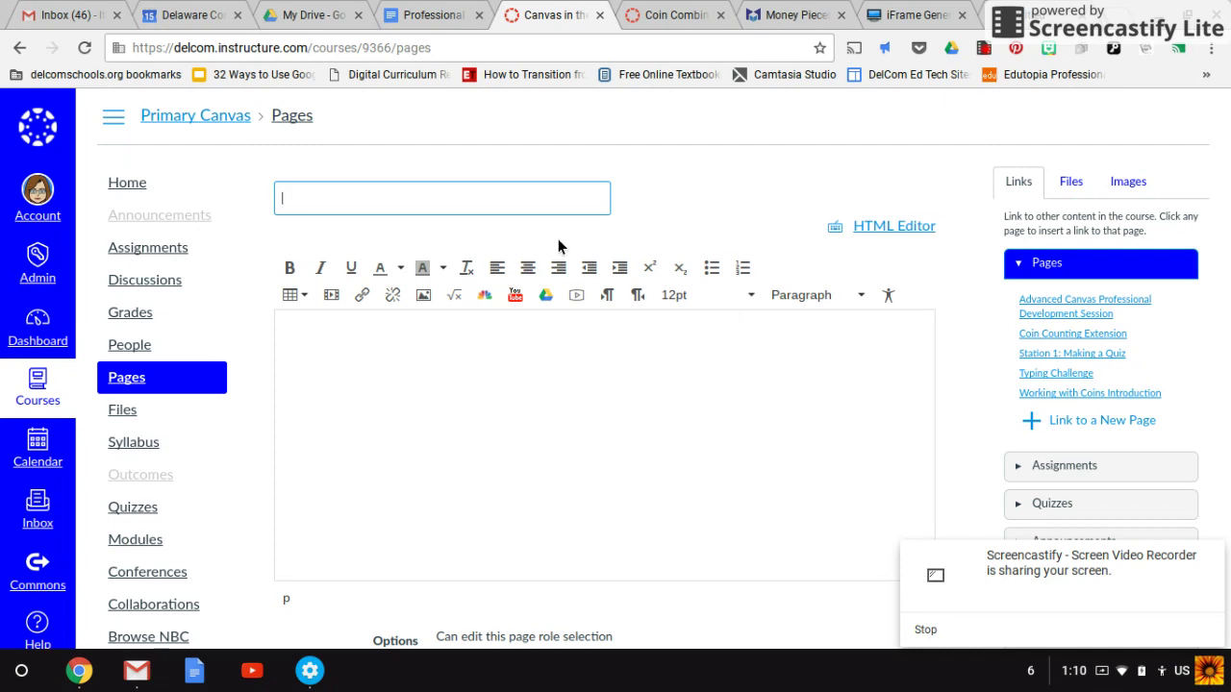
text(Coin Cointing)
key(BackSpace)
key(BackSpace)
key(BackSpace)
key(BackSpace)
key(BackSpace)
key(BackSpace)
text(un)
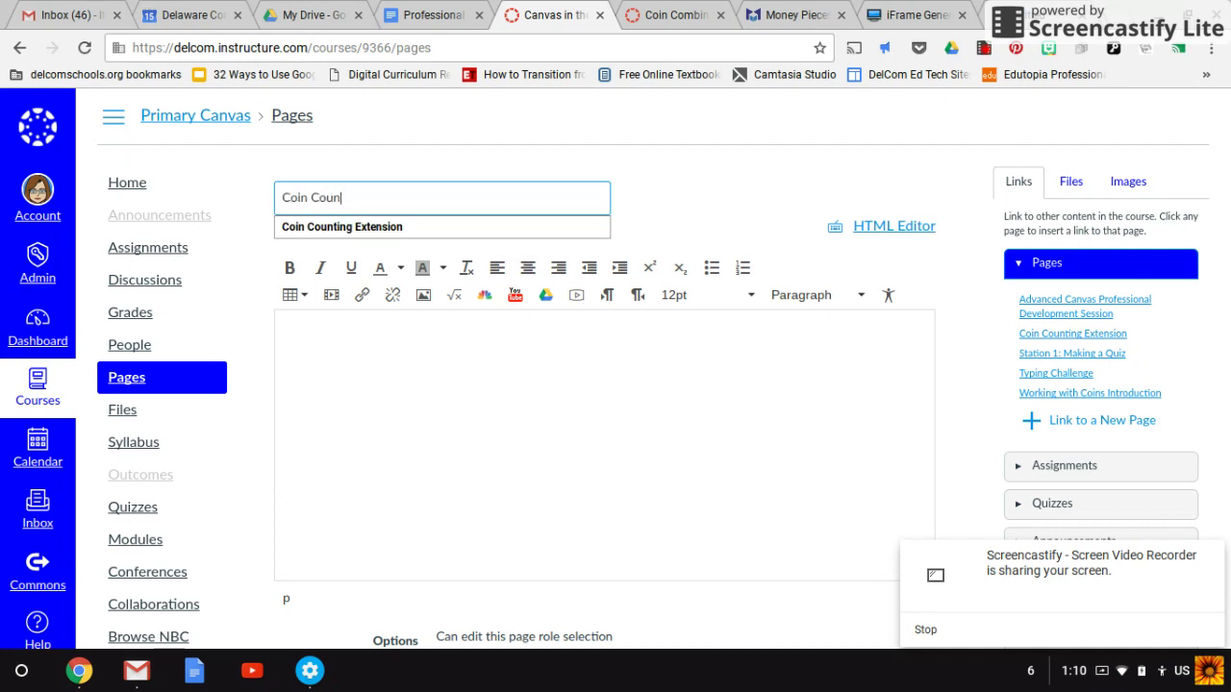
text(ting)
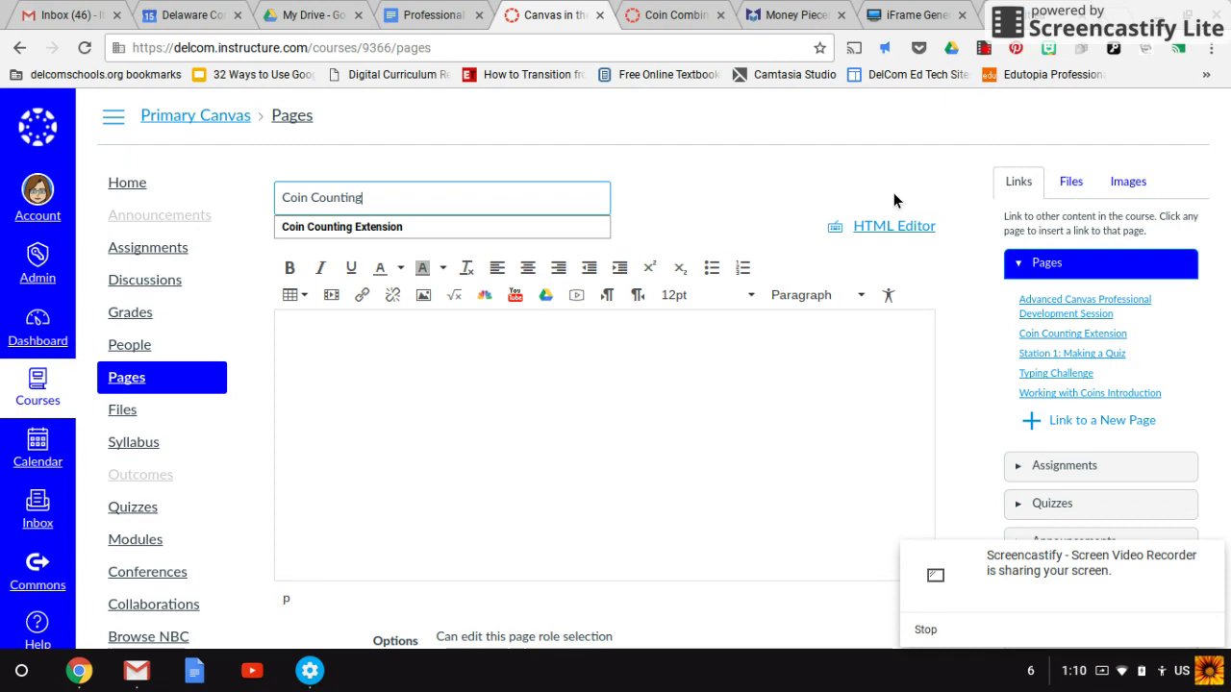
Step: Paste the iframe code into the page body in the Rich Content Editor and save the page without publishing
click(692, 197)
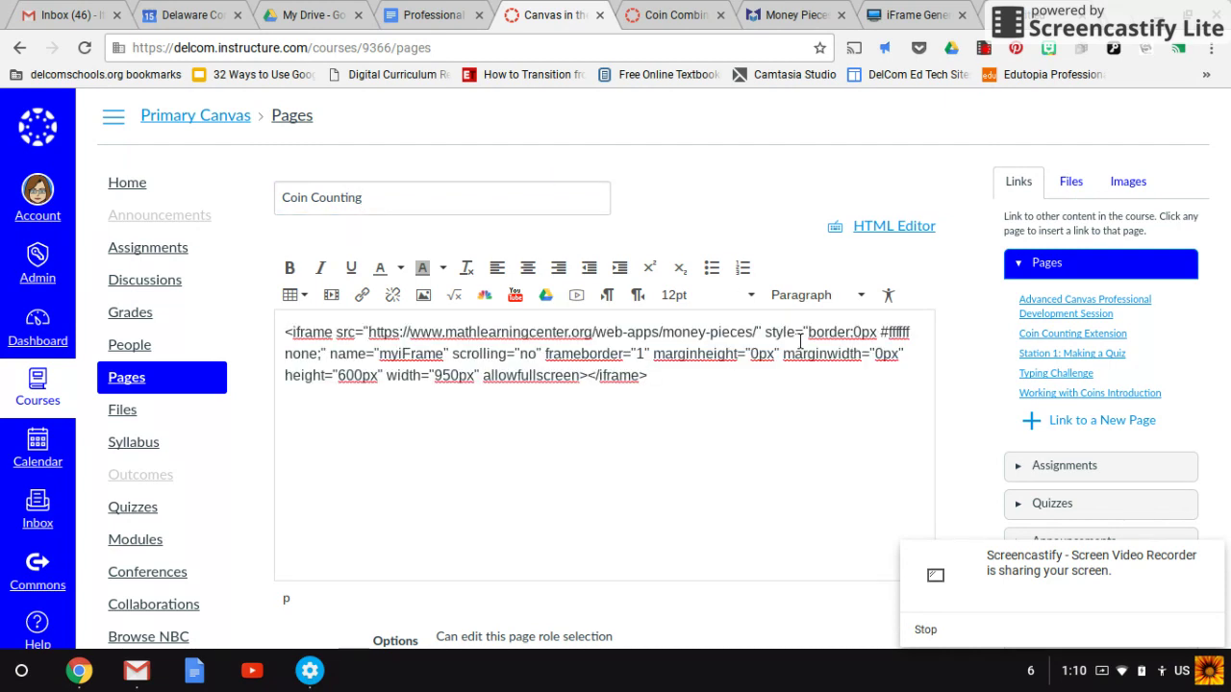
scroll(1228, 229, down, 3)
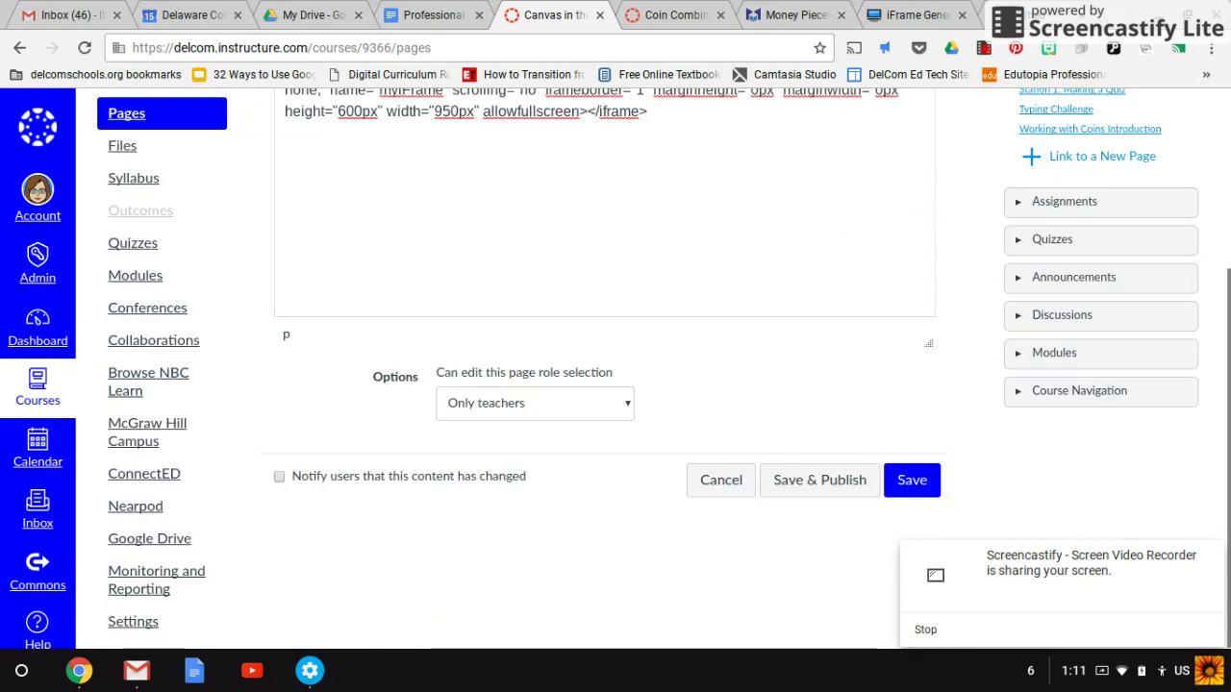
click(912, 480)
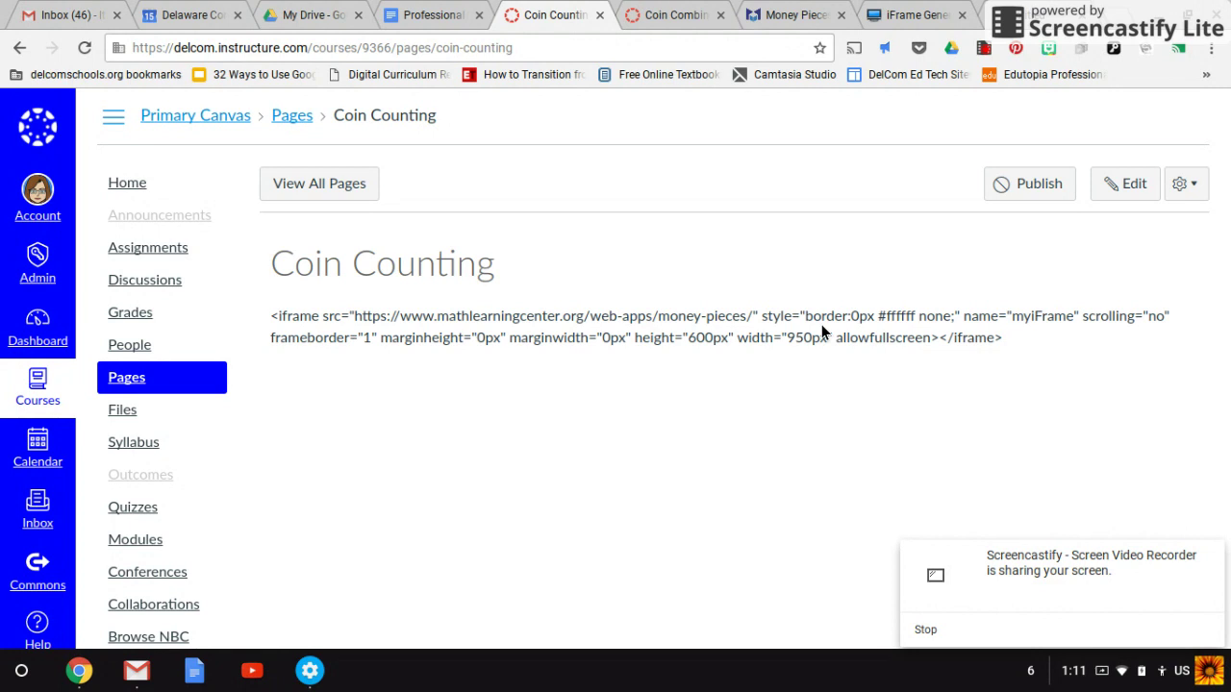
Step: Reopen the Coin Counting page for editing, cut the iframe code from its body and switch to the HTML Editor
click(1131, 187)
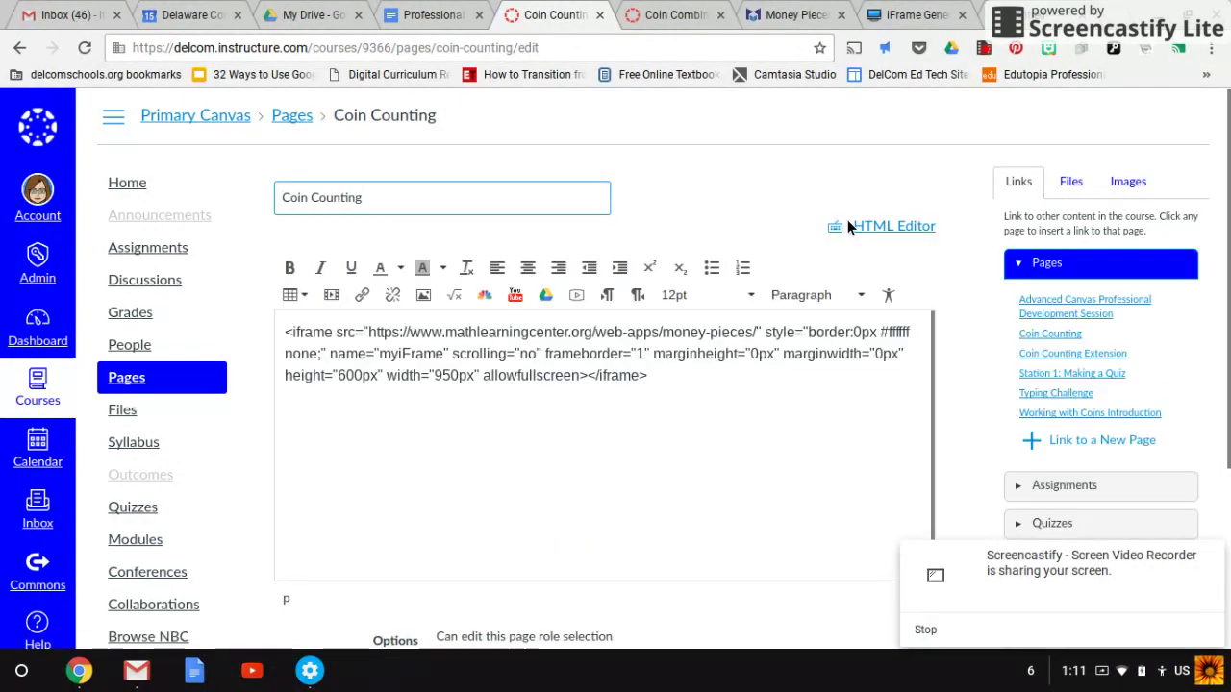
click(747, 359)
key(ctrl+a)
key(ctrl+c)
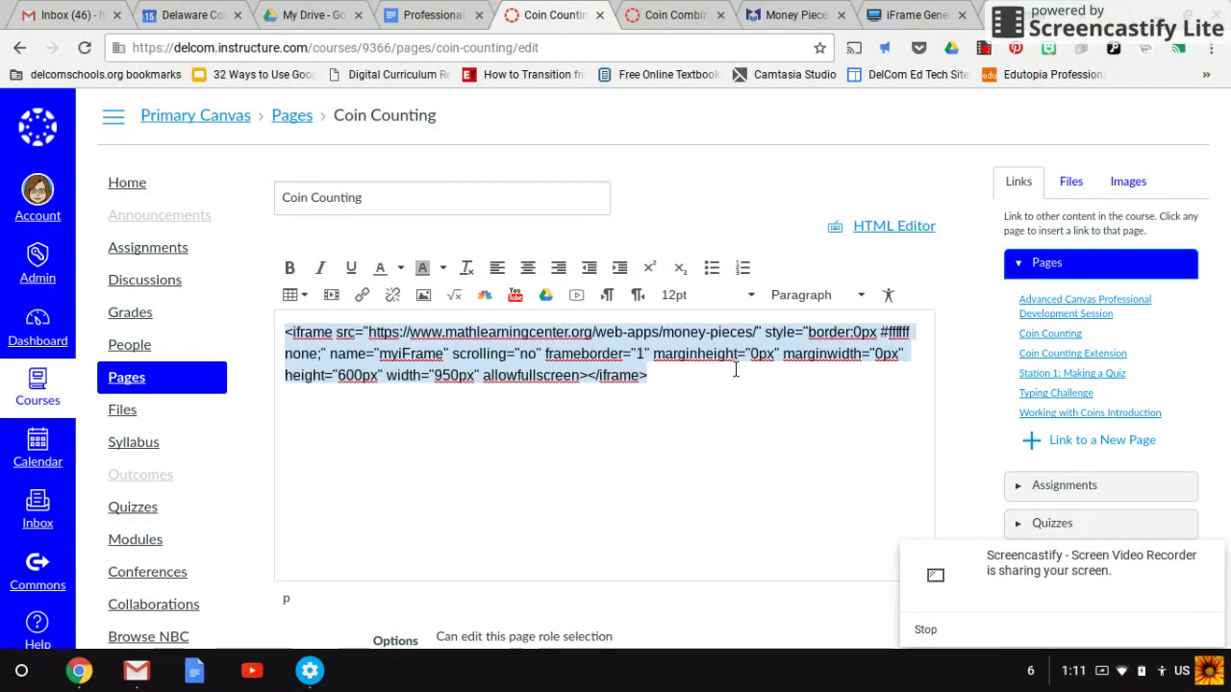
key(BackSpace)
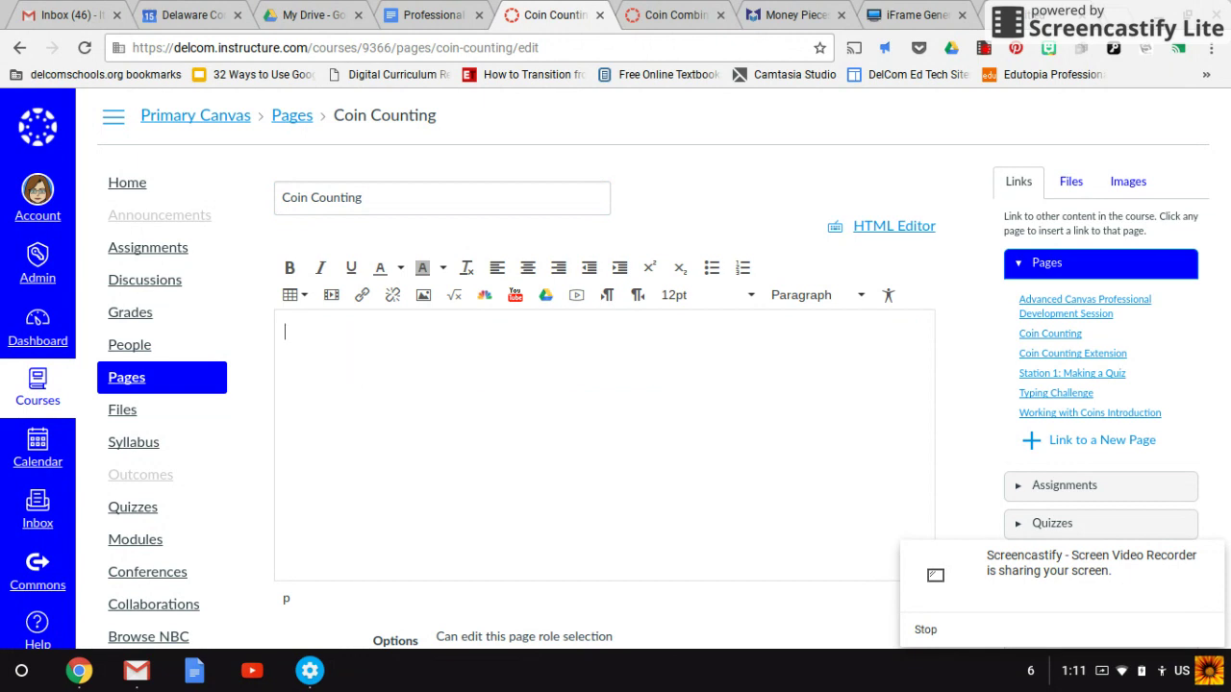
click(887, 227)
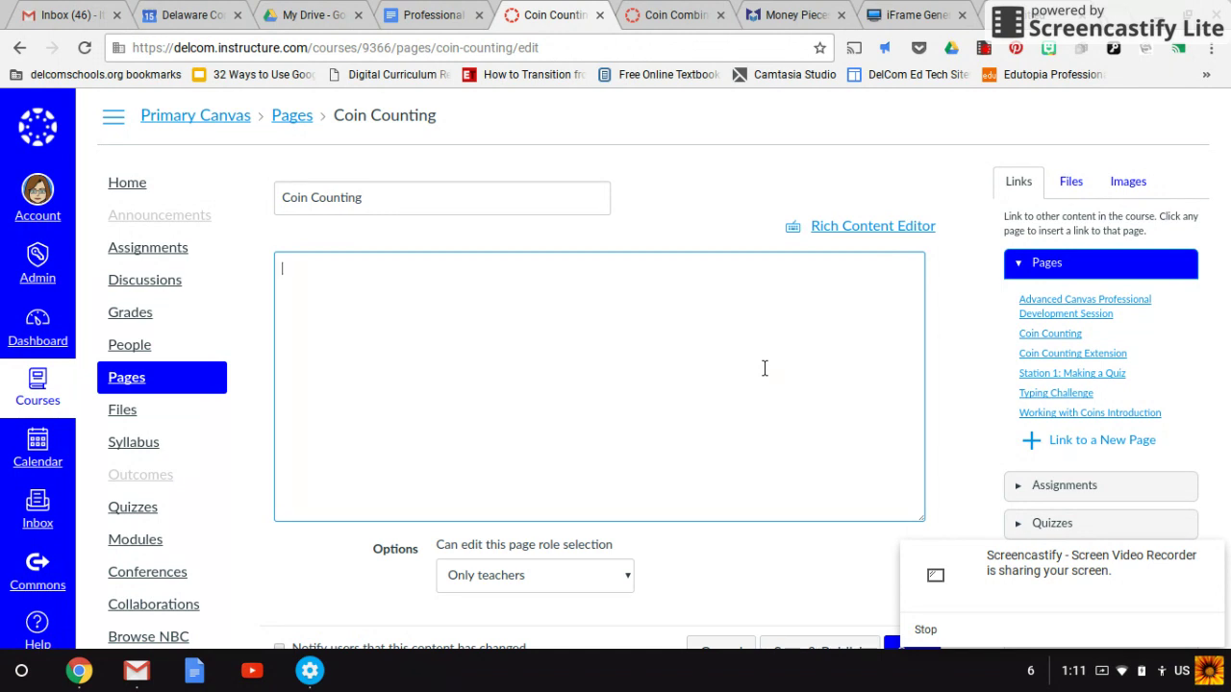
Step: Paste the iframe code into the Coin Counting page's HTML source and save the page without publishing
key(ctrl+v)
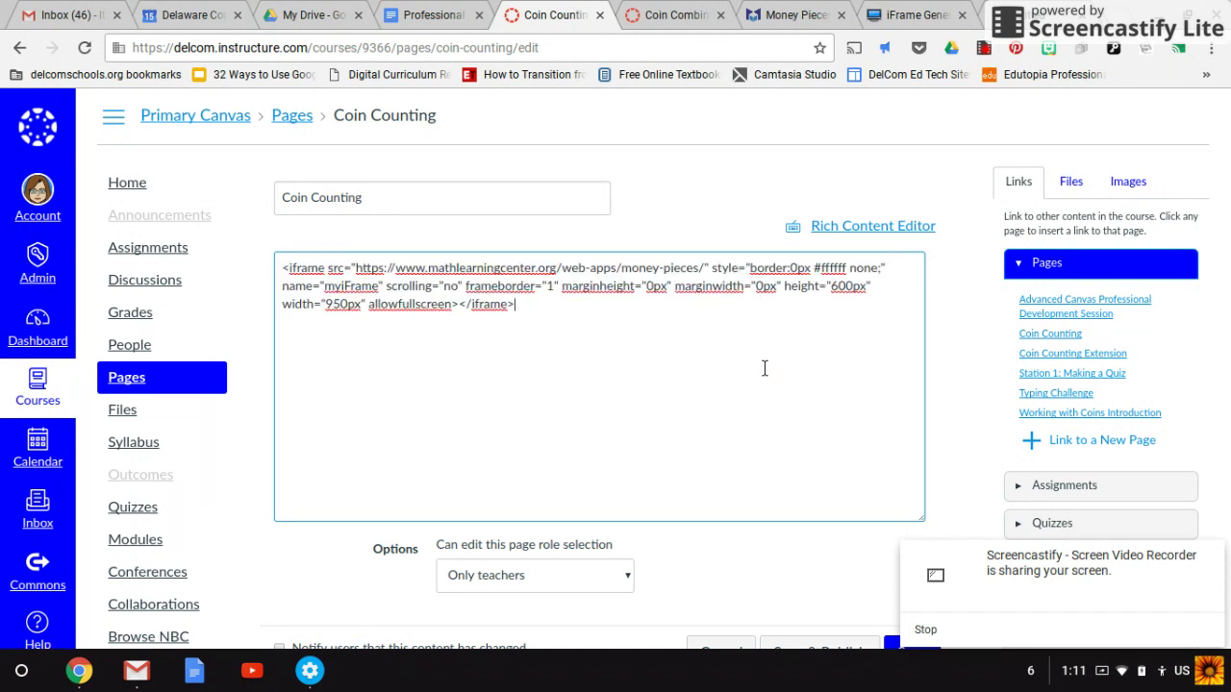
scroll(764, 369, down, 1)
scroll(616, 365, down, 1)
click(911, 471)
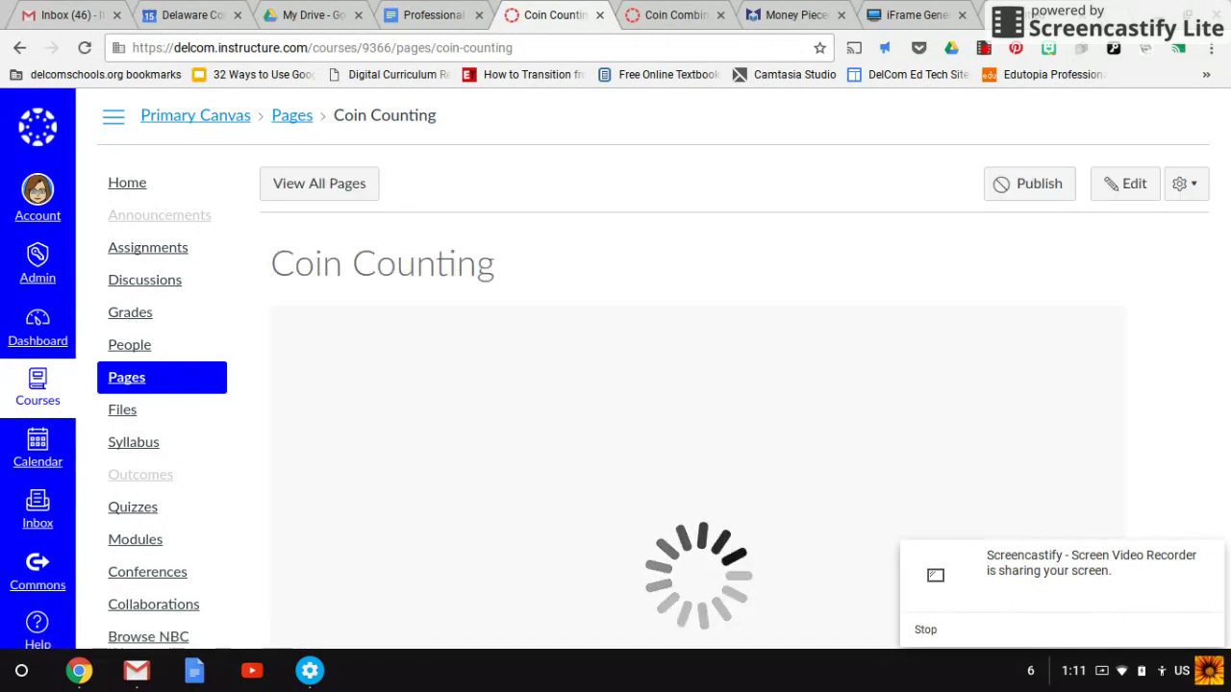
Step: Examine the embedded Money Pieces app on the saved Coin Counting page
scroll(664, 369, down, 3)
scroll(664, 369, down, 1)
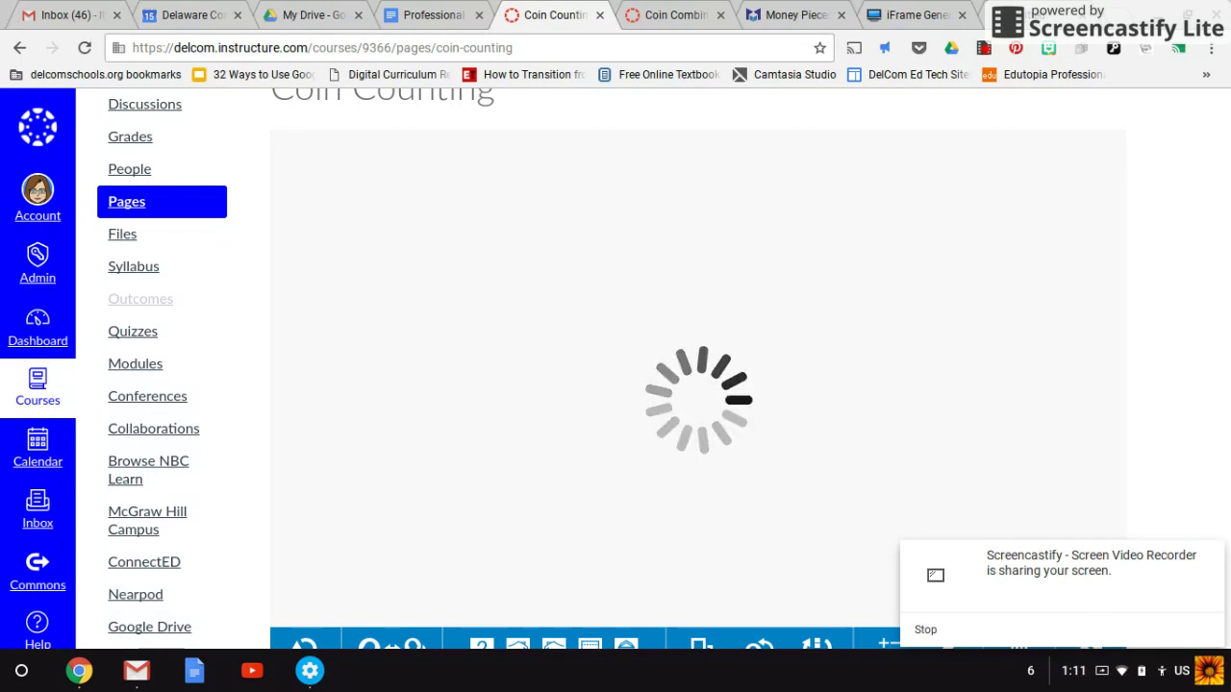
scroll(664, 369, down, 2)
scroll(663, 370, up, 1)
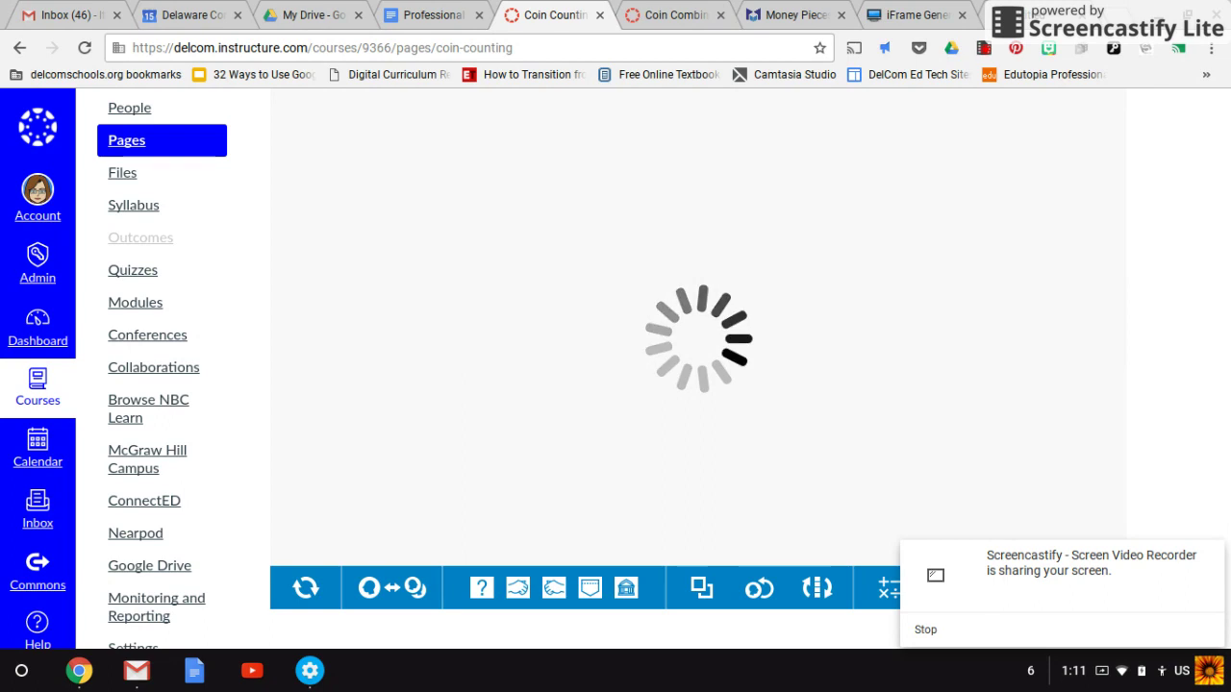
scroll(663, 369, up, 1)
scroll(664, 369, up, 1)
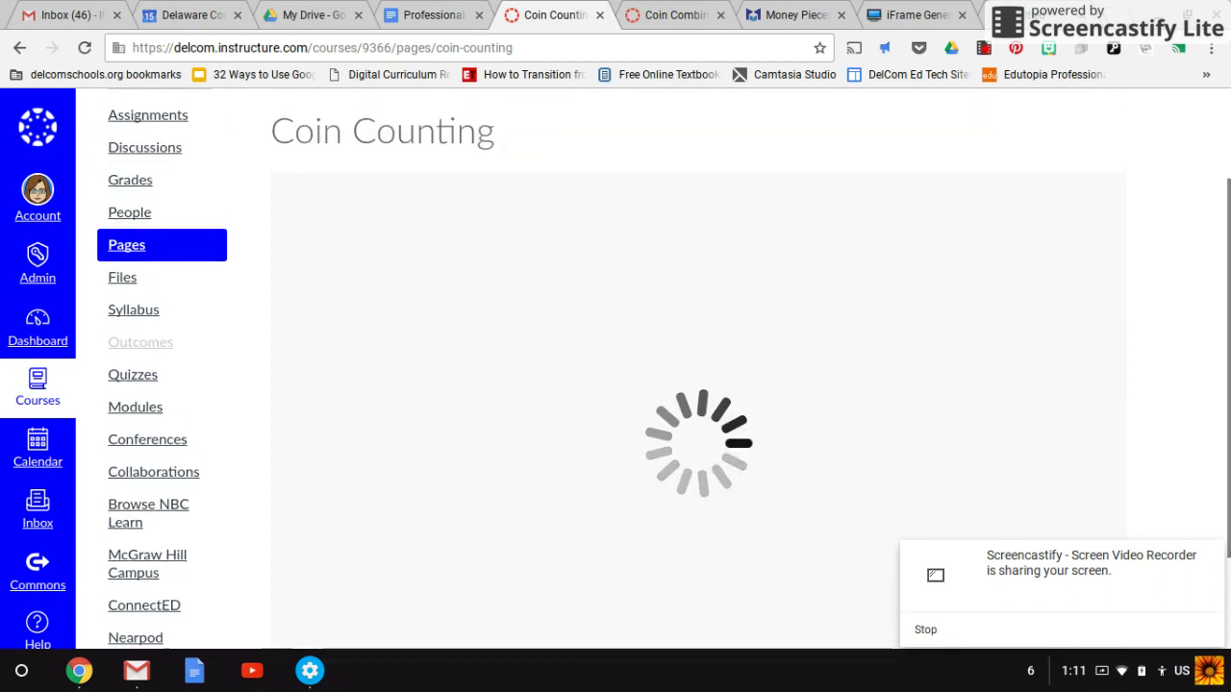
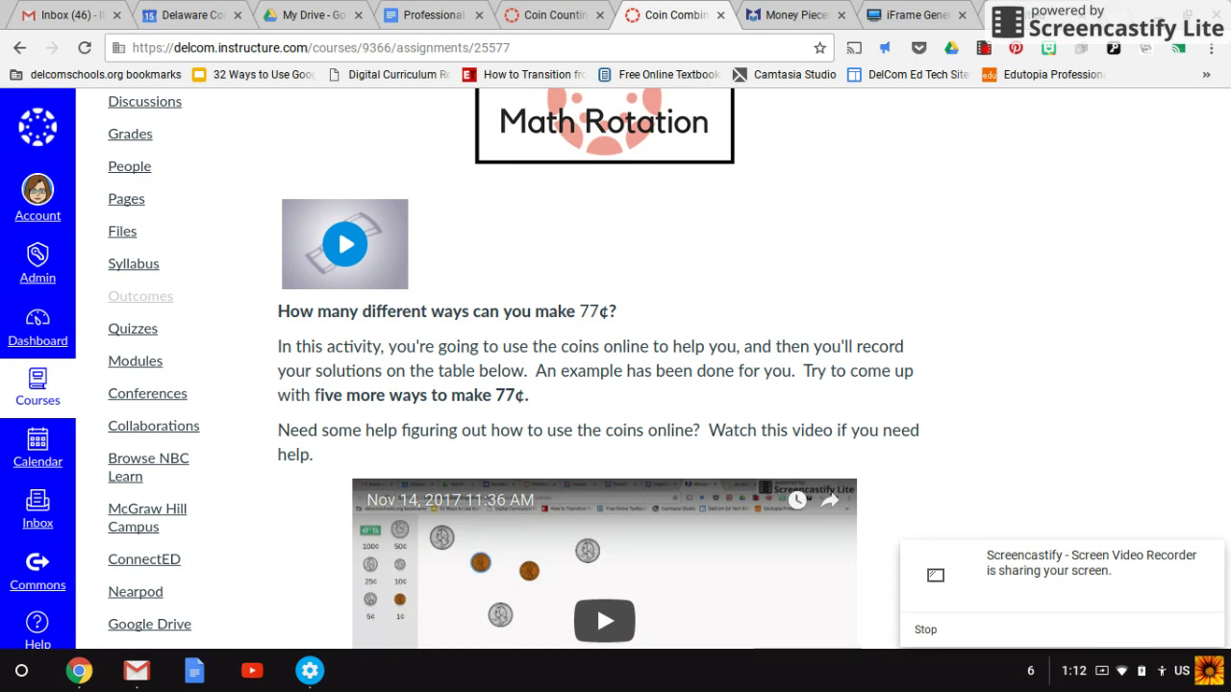
Step: Open the Coin Combinations Activity assignment for editing and examine the Money Pieces iframe code in its HTML source, returning to the Rich Content Editor
scroll(596, 604, up, 3)
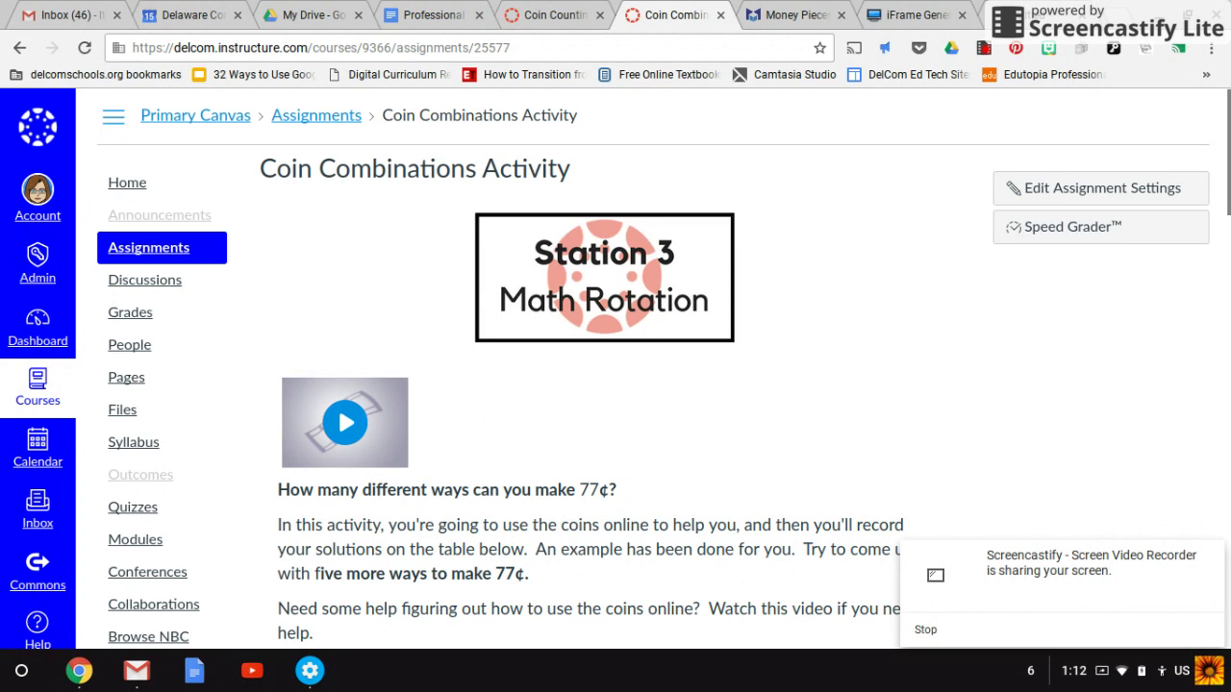
click(1125, 188)
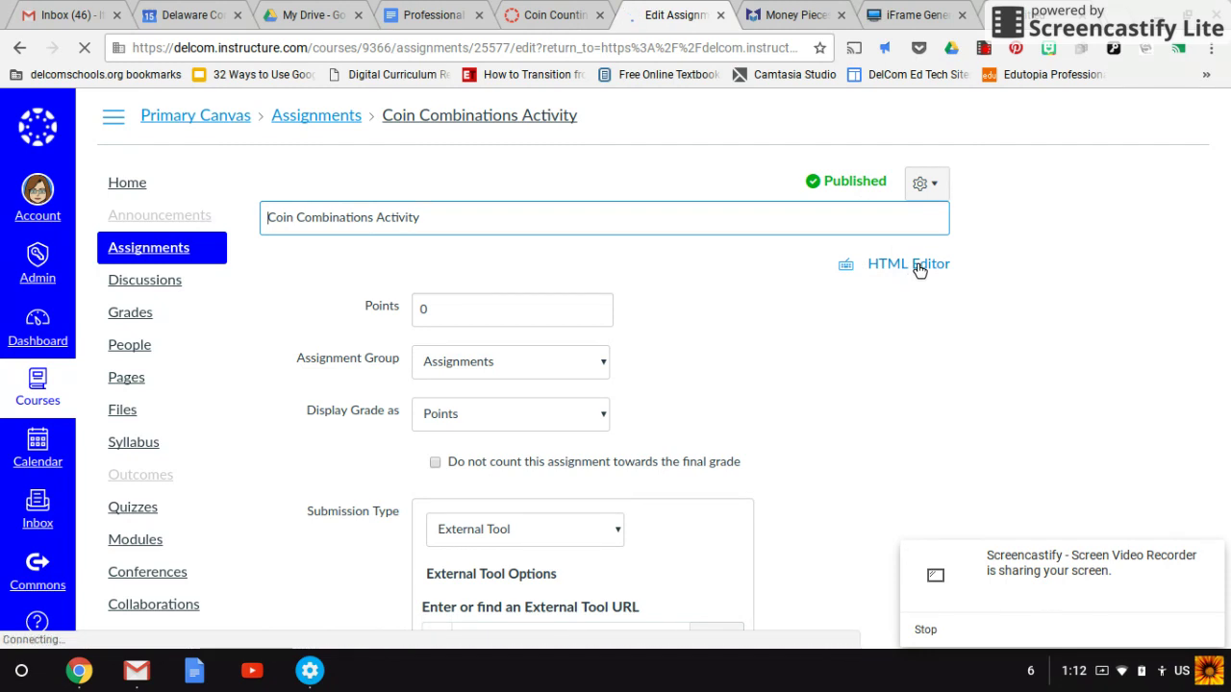
click(919, 269)
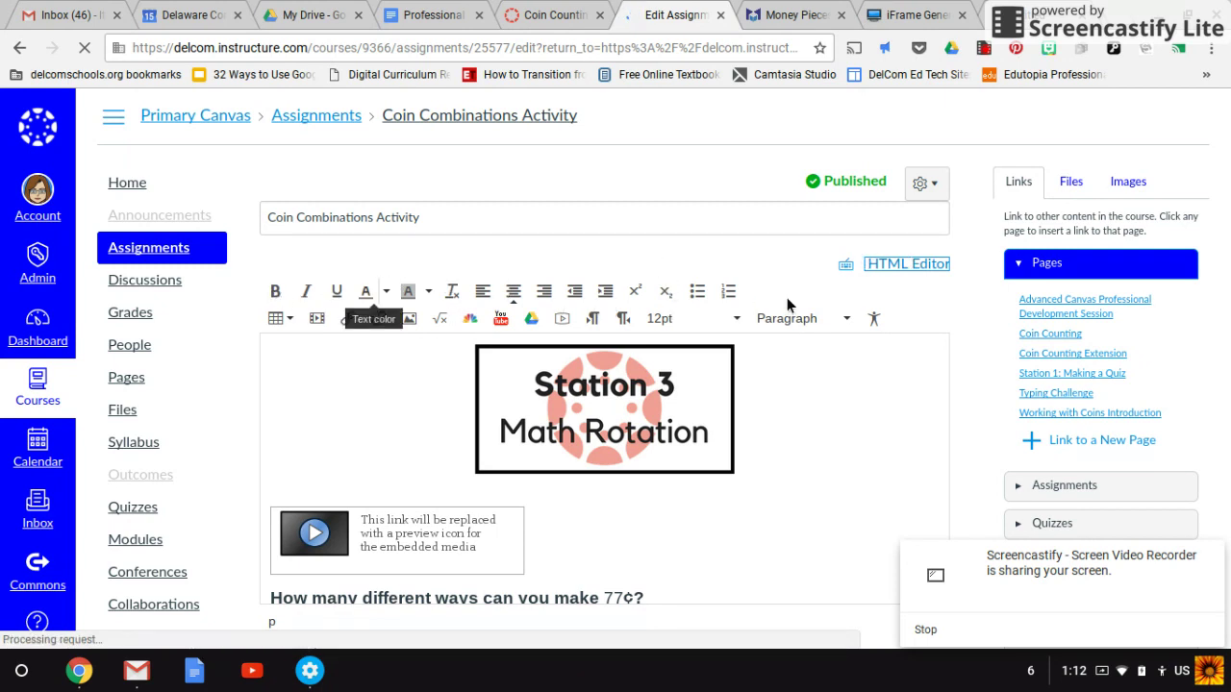
click(930, 266)
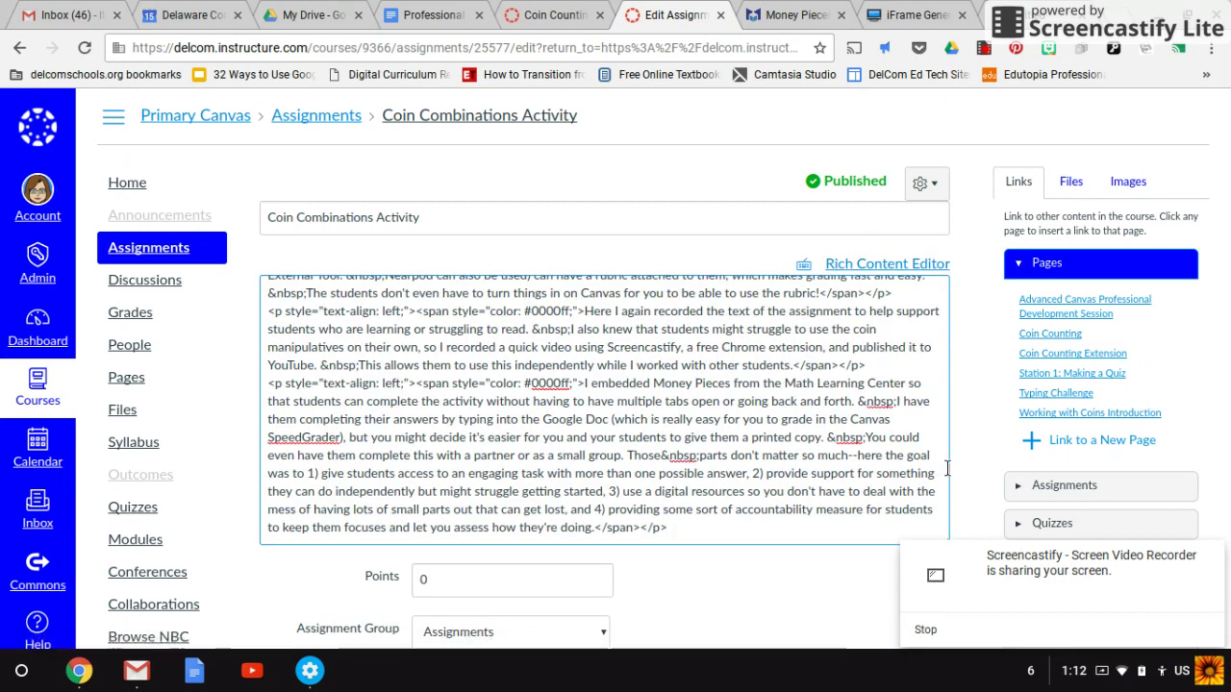
scroll(938, 466, up, 3)
scroll(604, 412, up, 3)
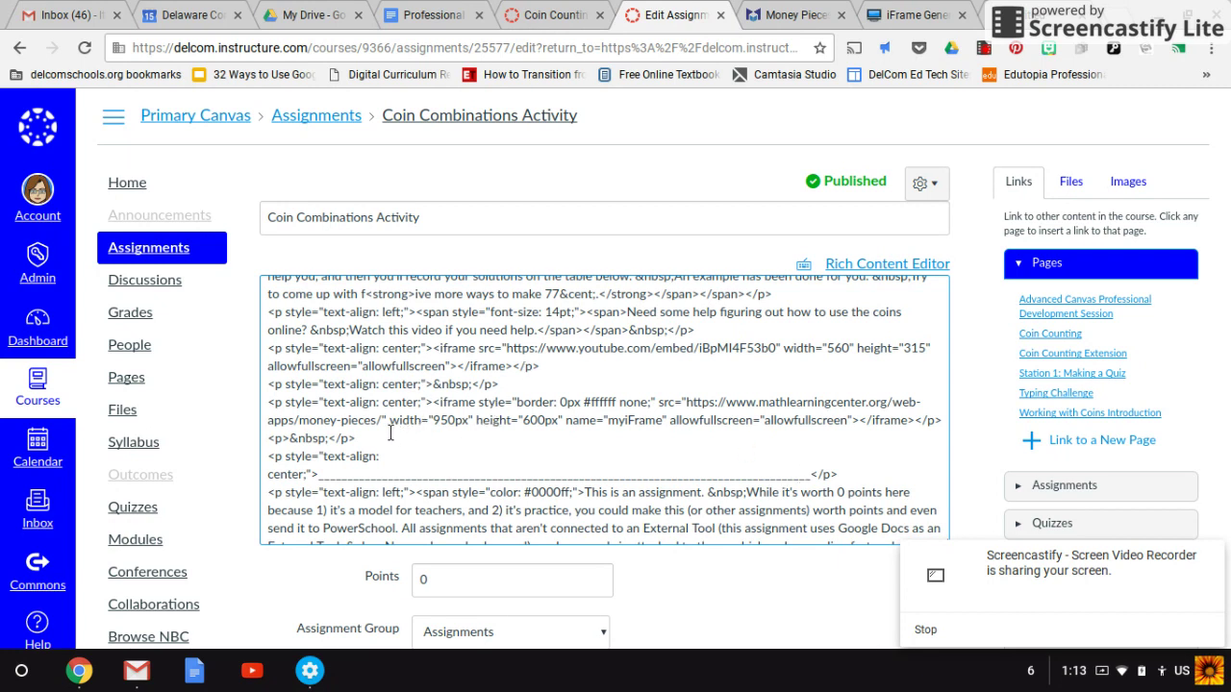
click(915, 265)
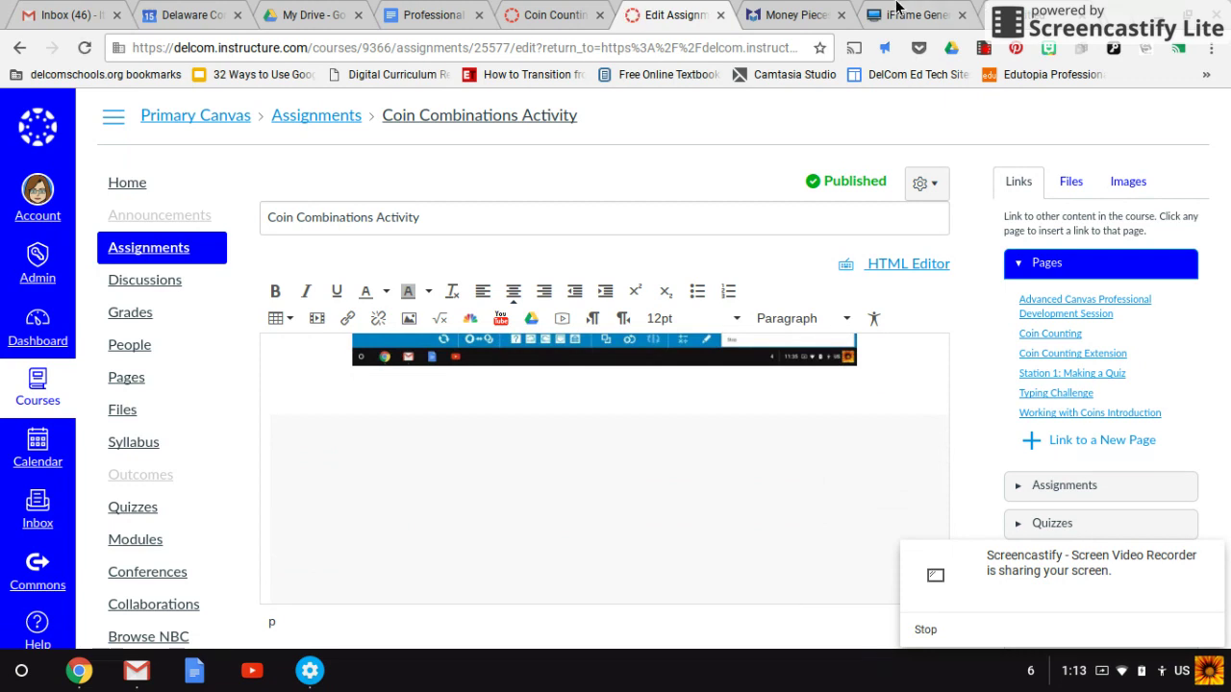
Step: Revisit the Money Pieces web app and the iFrame Generator page to review the source site and its embed code
click(796, 12)
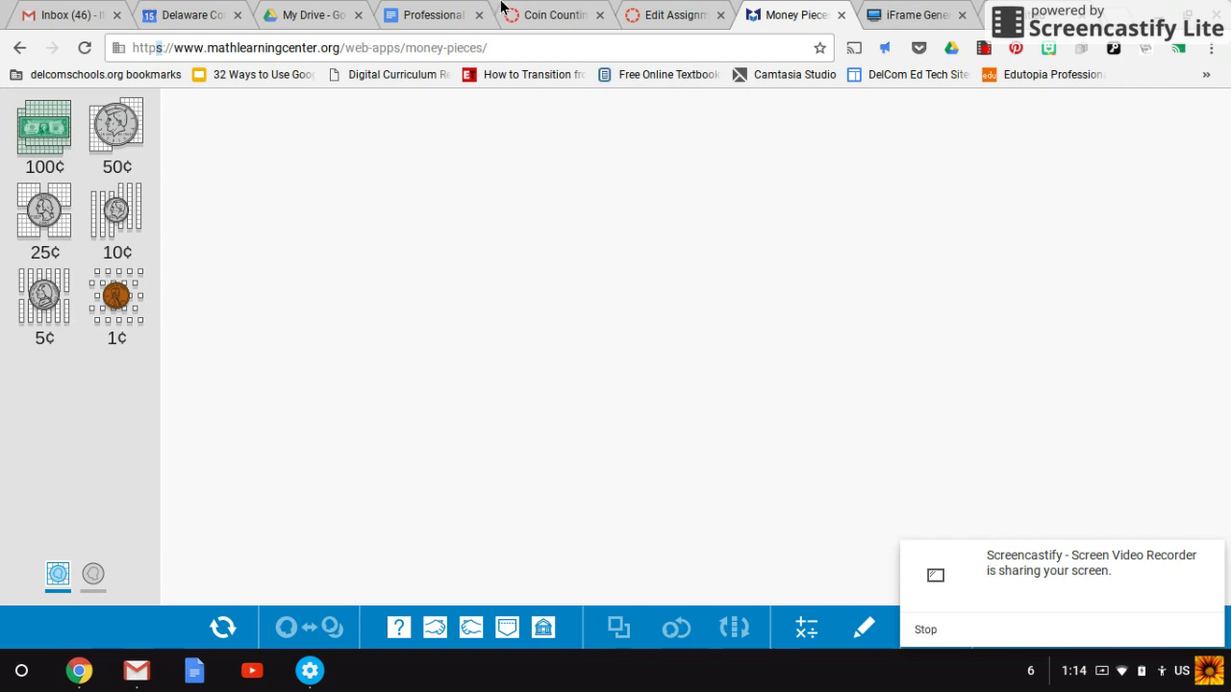
click(919, 15)
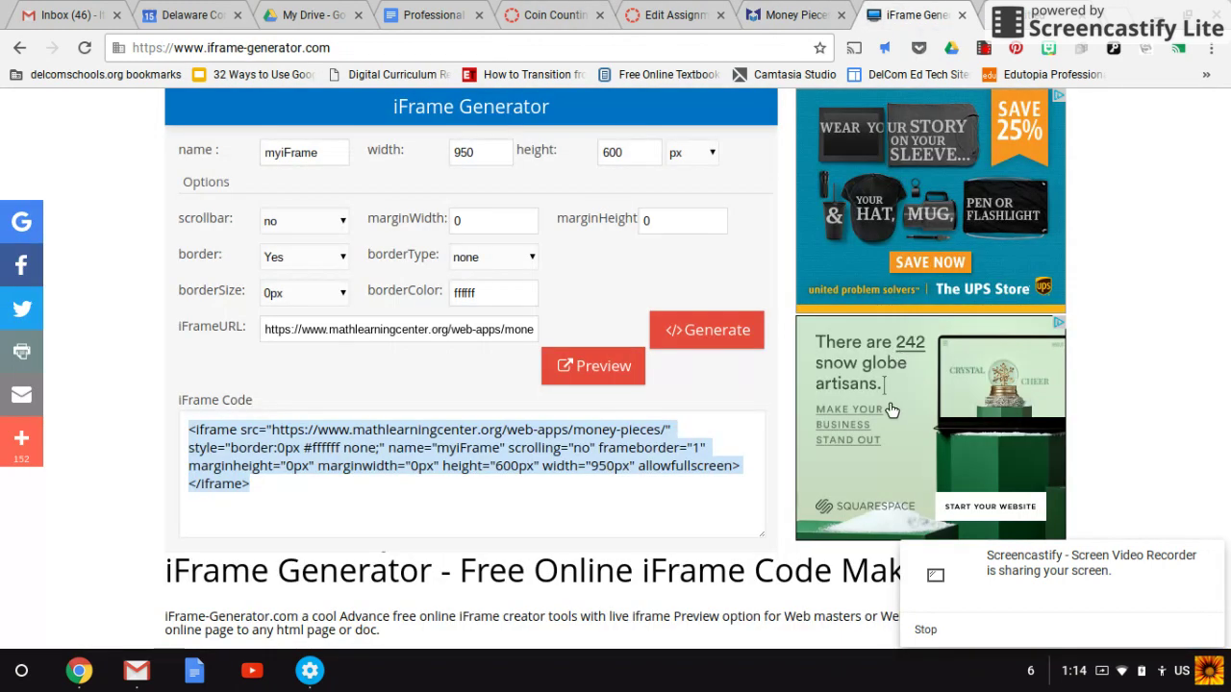